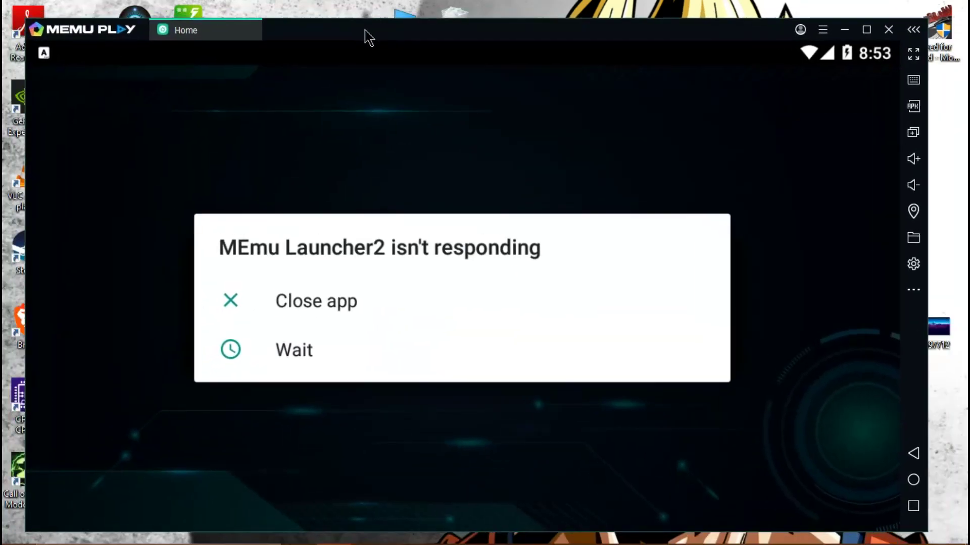
# Step: Keep waiting on the unresponsive launcher, then maximize and restore the emulator window
pyautogui.click(295, 351)
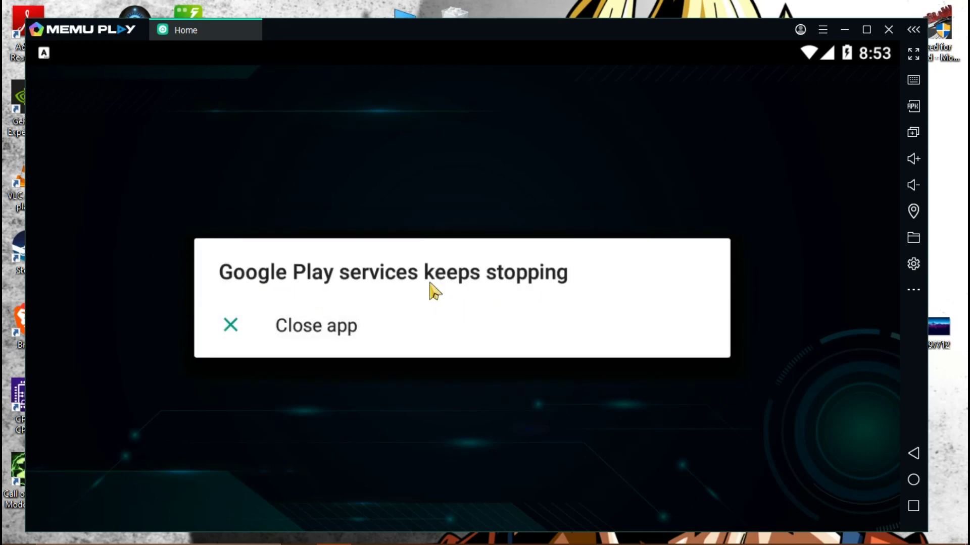
pyautogui.moveTo(340, 40); pyautogui.dragTo(365, 40)
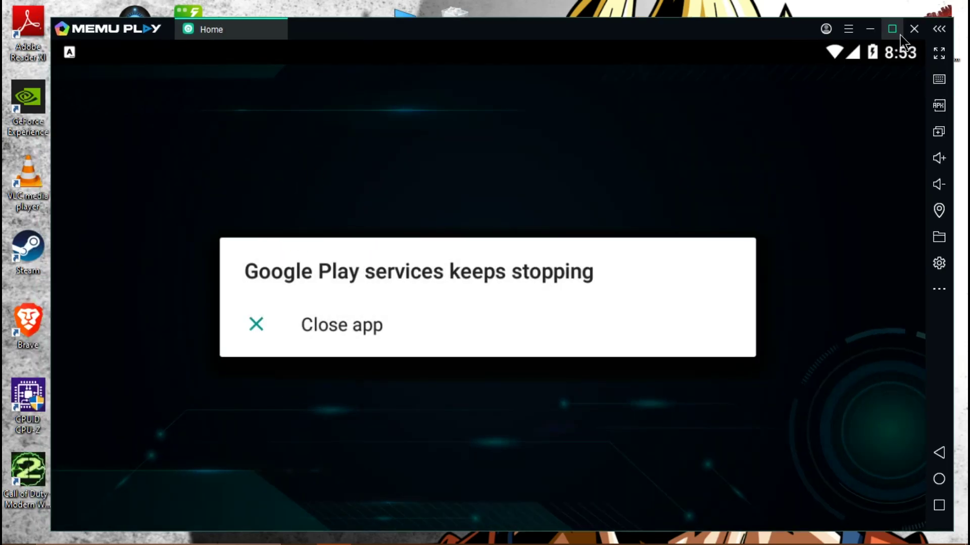
pyautogui.click(892, 29)
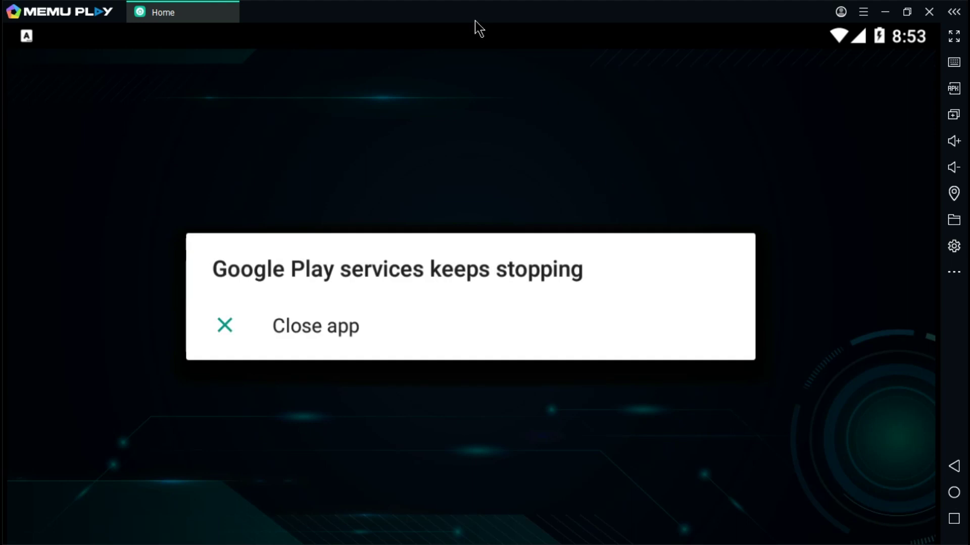
pyautogui.click(905, 12)
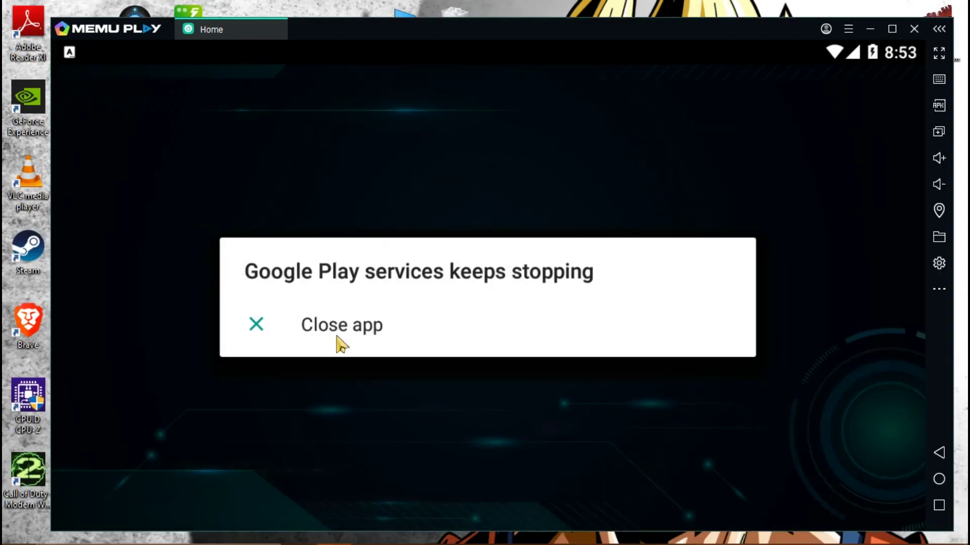
# Step: Close the recurring Google Play services crash notice until the home screen appears
pyautogui.click(348, 328)
pyautogui.moveTo(305, 35); pyautogui.dragTo(286, 36)
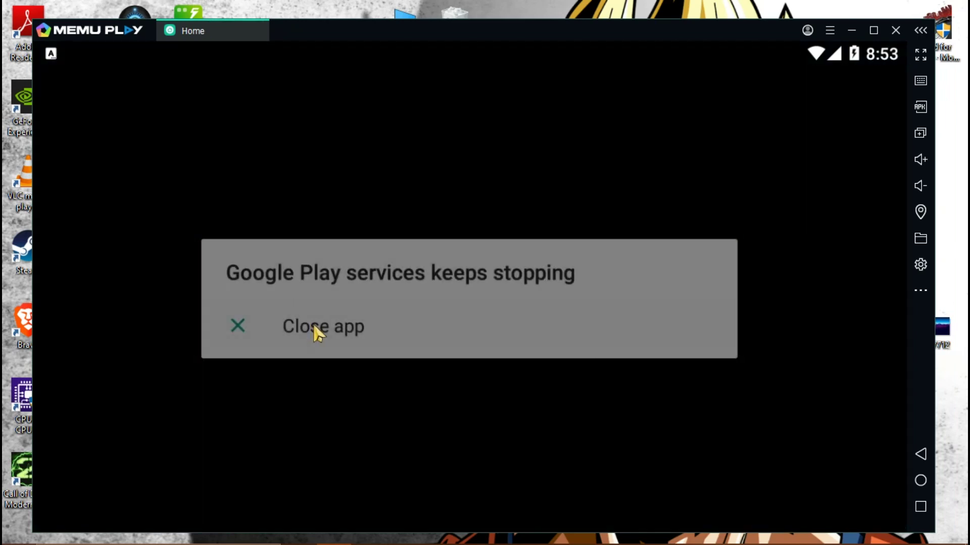
pyautogui.click(311, 326)
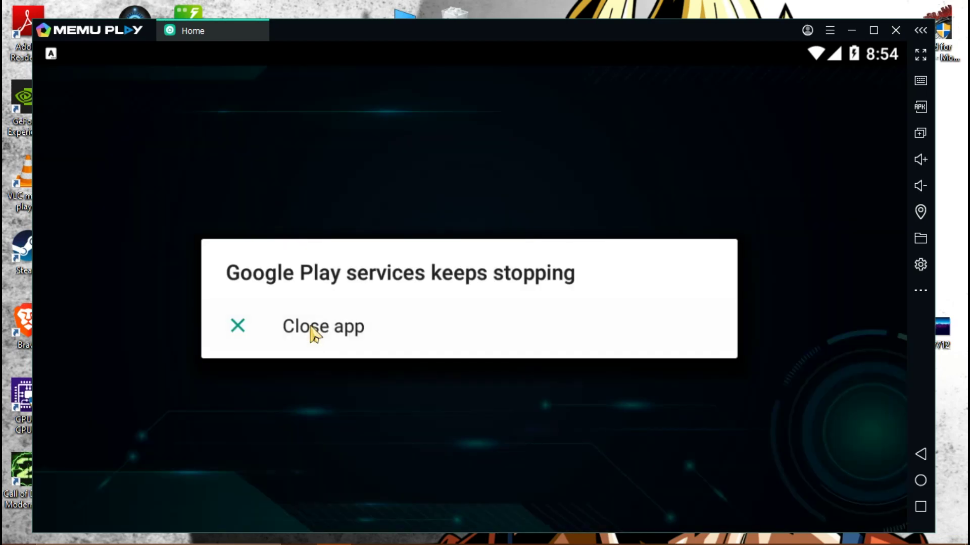
pyautogui.click(310, 328)
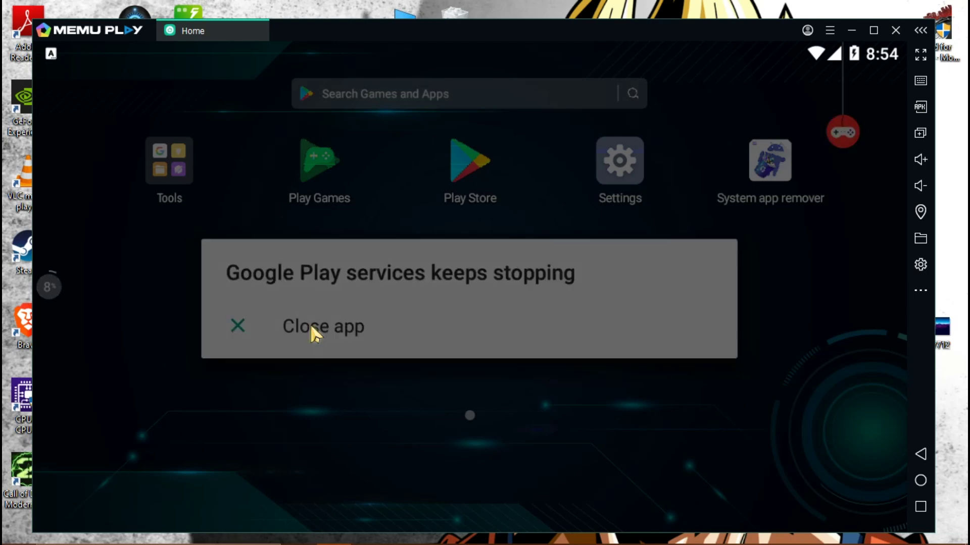
pyautogui.click(315, 334)
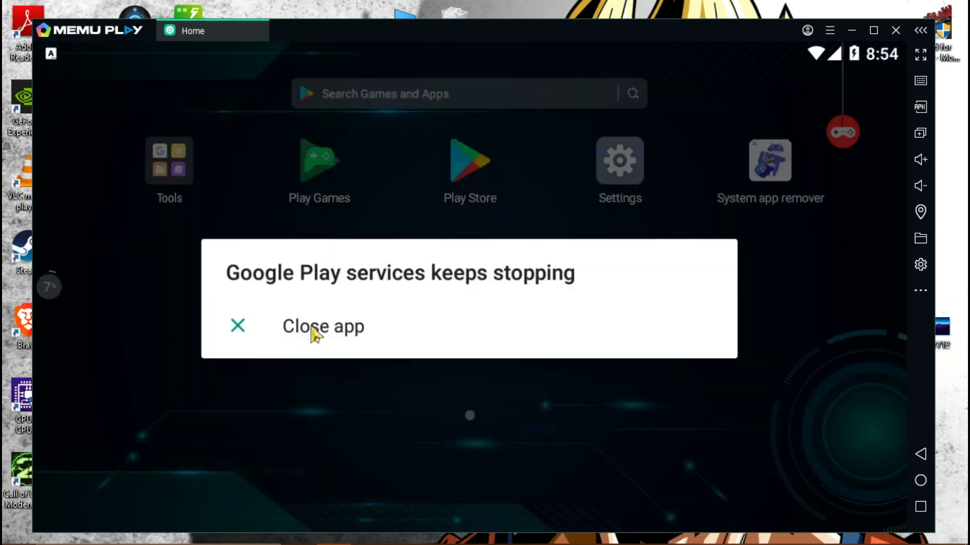
pyautogui.click(314, 333)
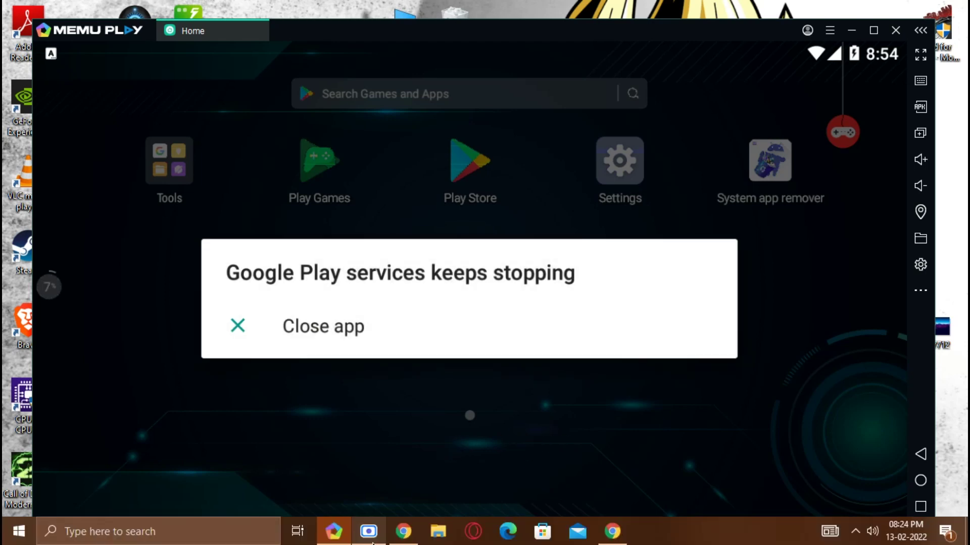
# Step: Switch to the browser showing the MediaFire download page
pyautogui.click(403, 535)
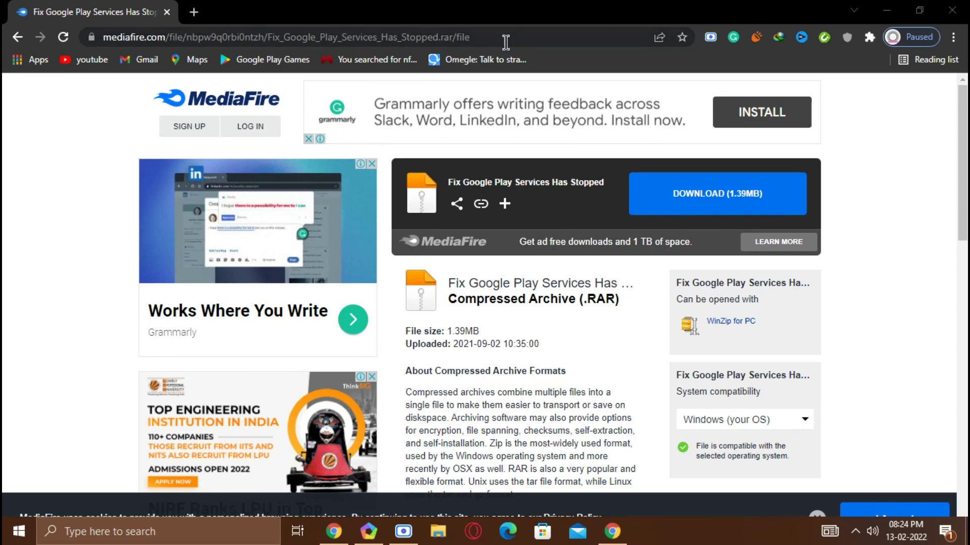
pyautogui.moveTo(504, 37); pyautogui.dragTo(6, 39)
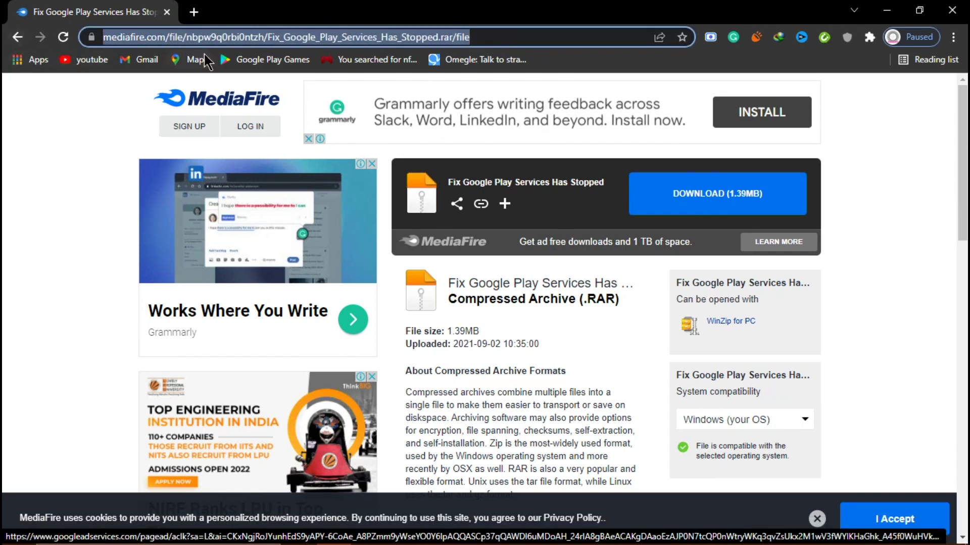
pyautogui.click(550, 32)
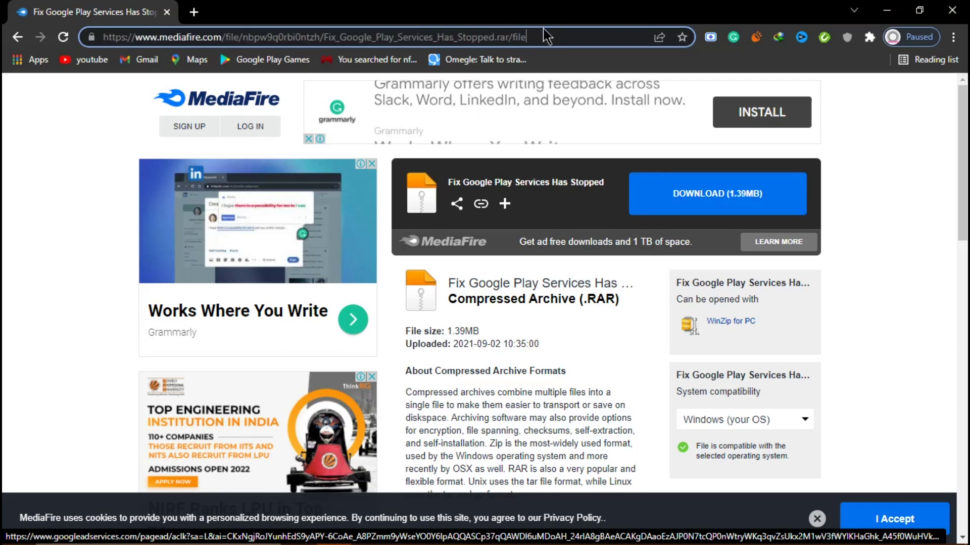
pyautogui.click(564, 200)
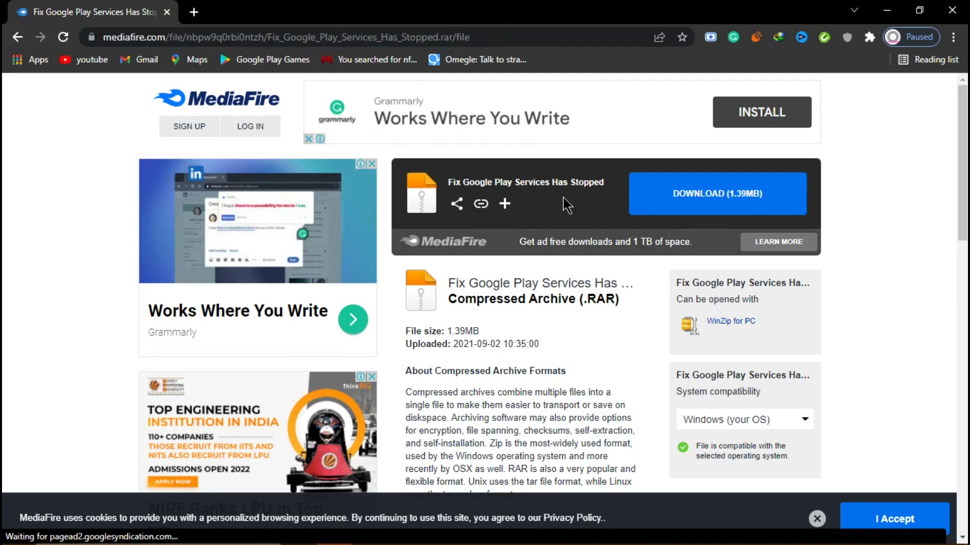
pyautogui.click(533, 37)
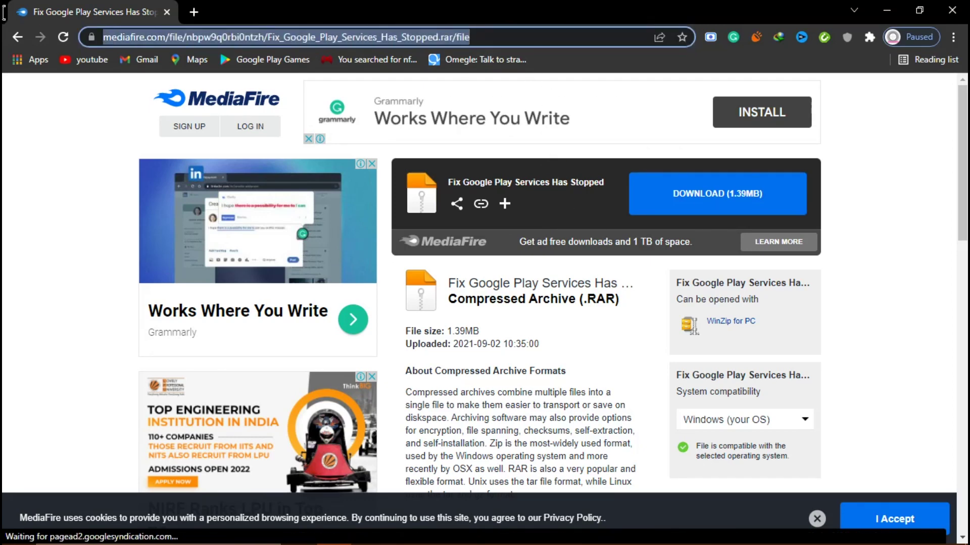
pyautogui.click(586, 210)
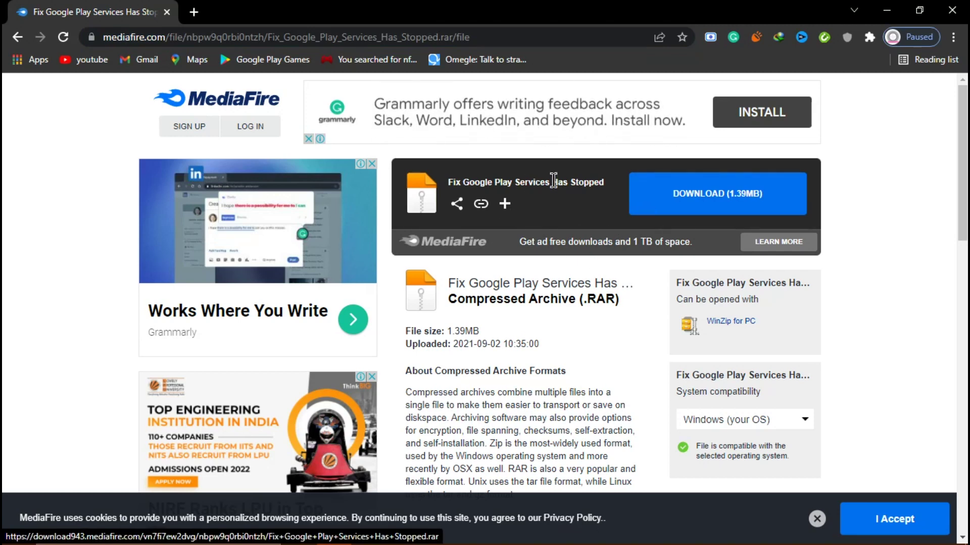
# Step: Start the 1.39MB Fix Google Play Services Has Stopped download and close the ad popup
pyautogui.click(731, 202)
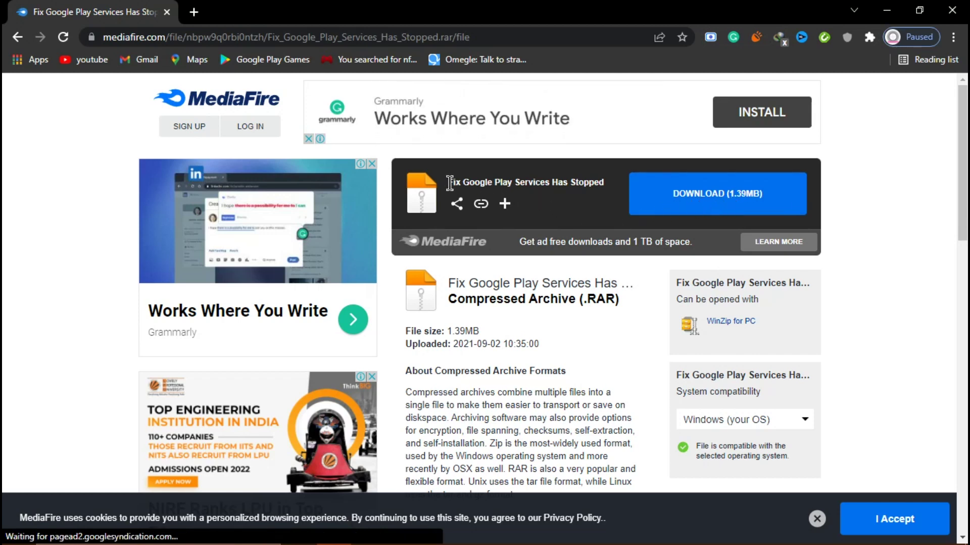
pyautogui.click(741, 201)
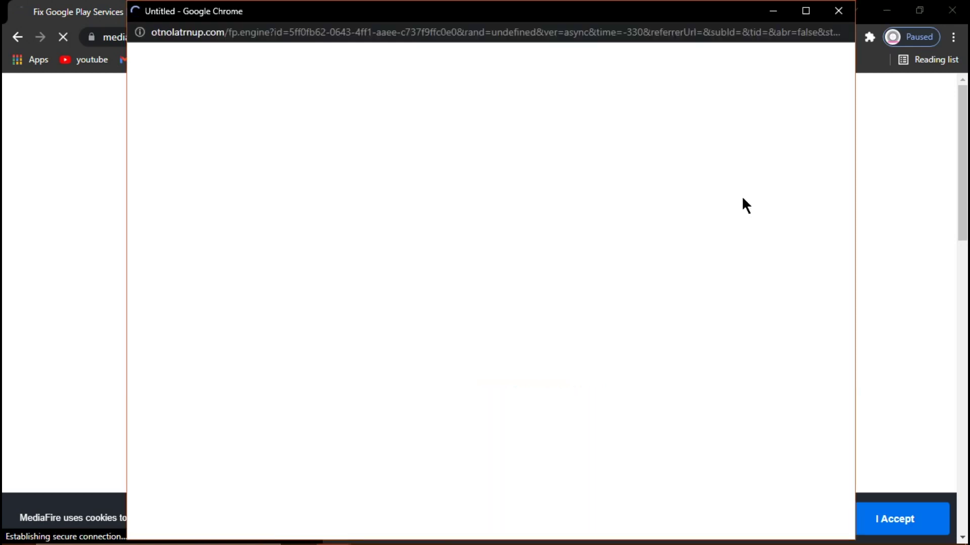
pyautogui.click(836, 11)
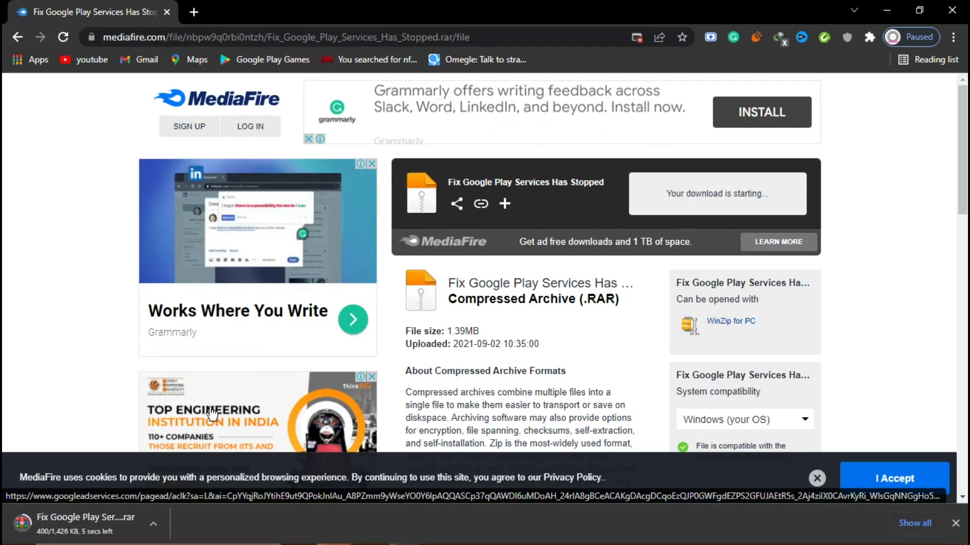
pyautogui.click(155, 530)
# Step: Show the Fix Google Play Services Has Stopped (4) archive in a maximized Downloads window and right-click it
pyautogui.click(149, 536)
pyautogui.click(150, 536)
pyautogui.click(178, 474)
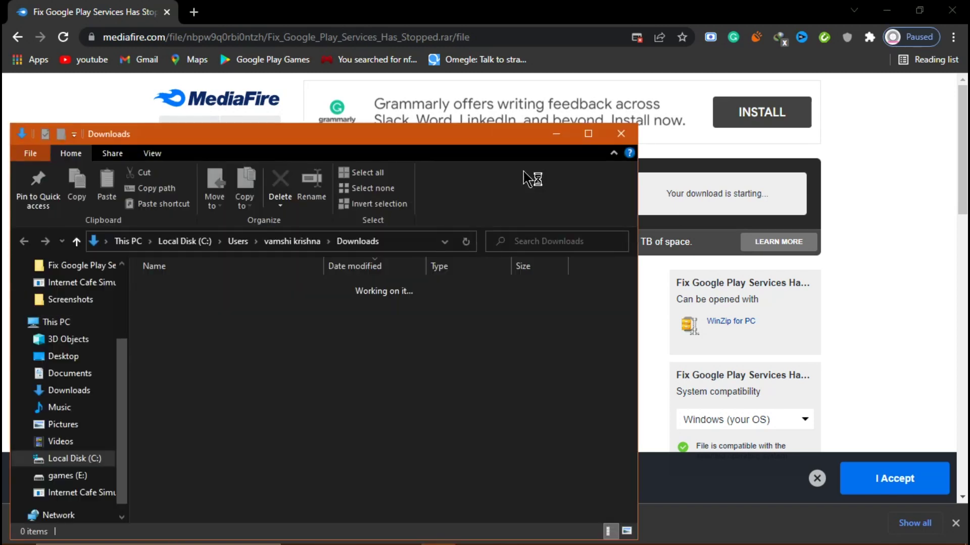
pyautogui.click(590, 139)
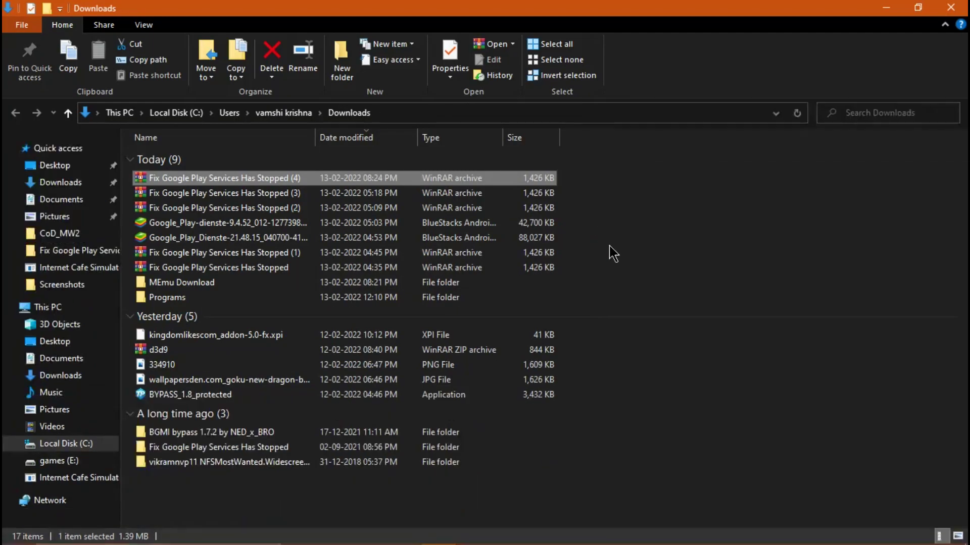
pyautogui.rightClick(312, 181)
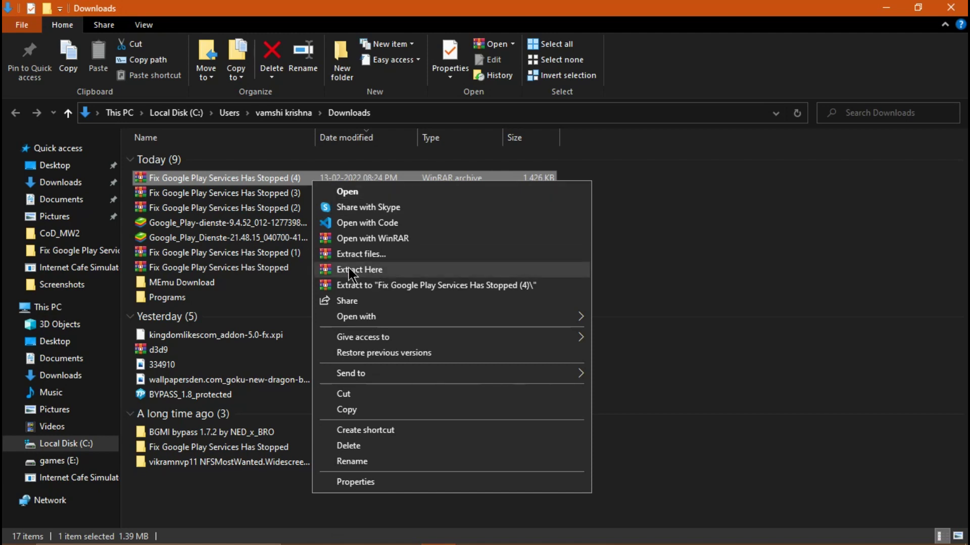
pyautogui.rightClick(186, 178)
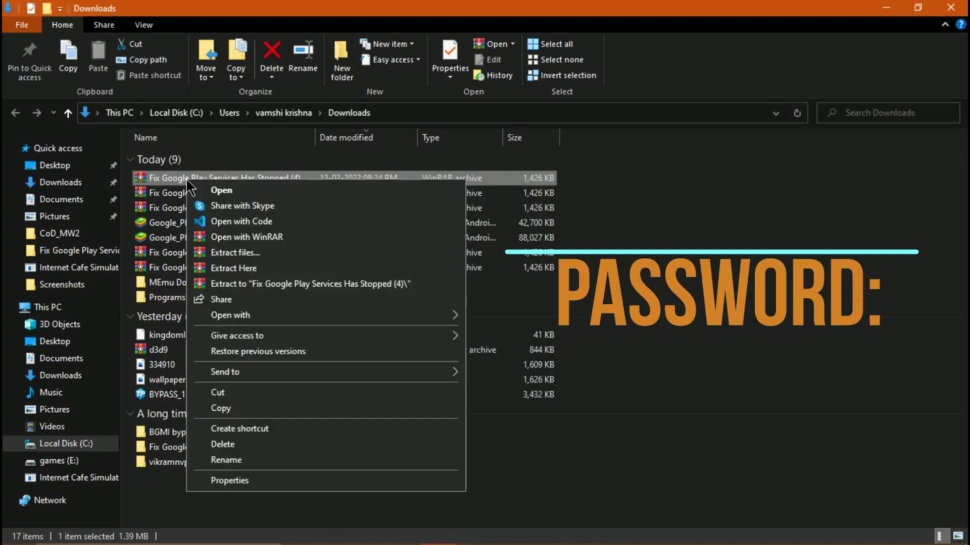
# Step: Extract the archive into Downloads using its password, replacing all existing files
pyautogui.click(249, 269)
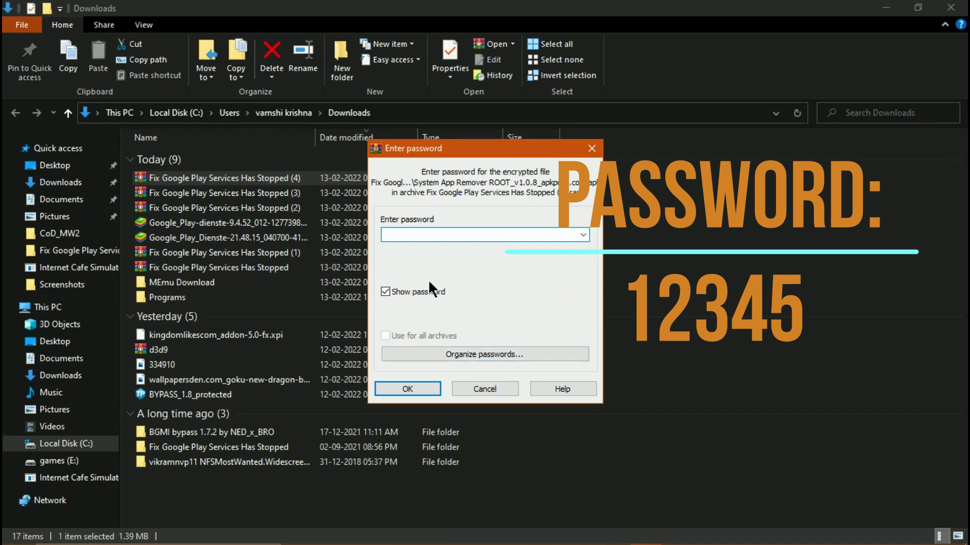
pyautogui.moveTo(418, 151); pyautogui.dragTo(309, 143)
pyautogui.write('1')
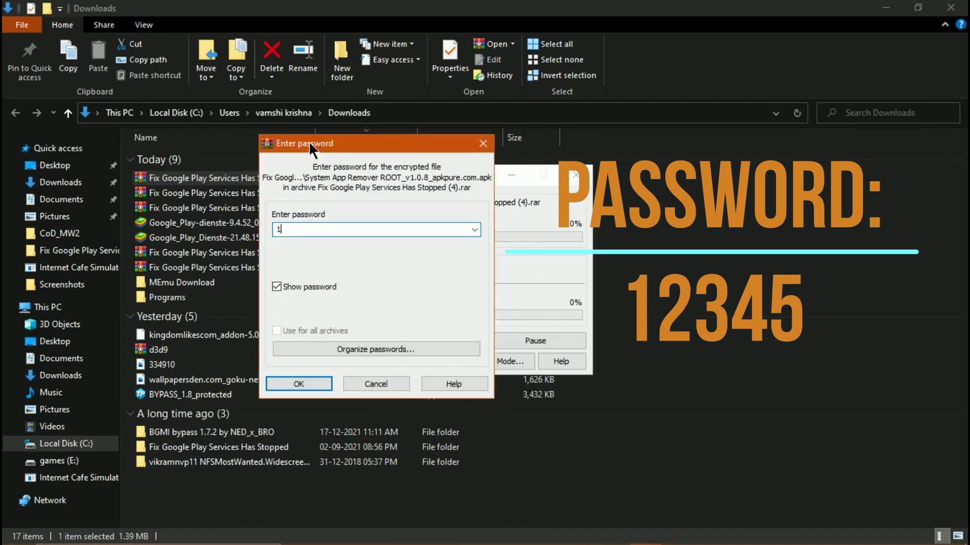
pyautogui.write('2345')
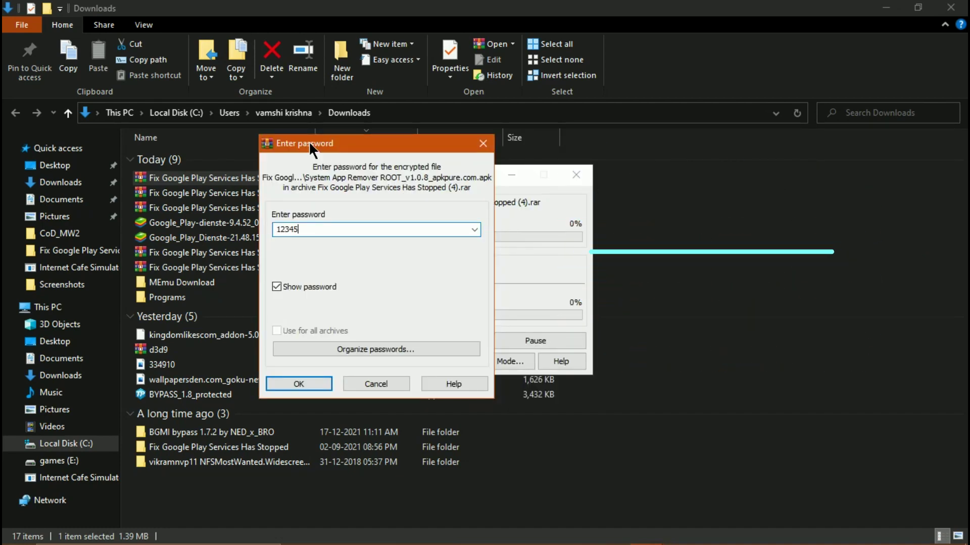
pyautogui.moveTo(318, 143); pyautogui.dragTo(401, 110)
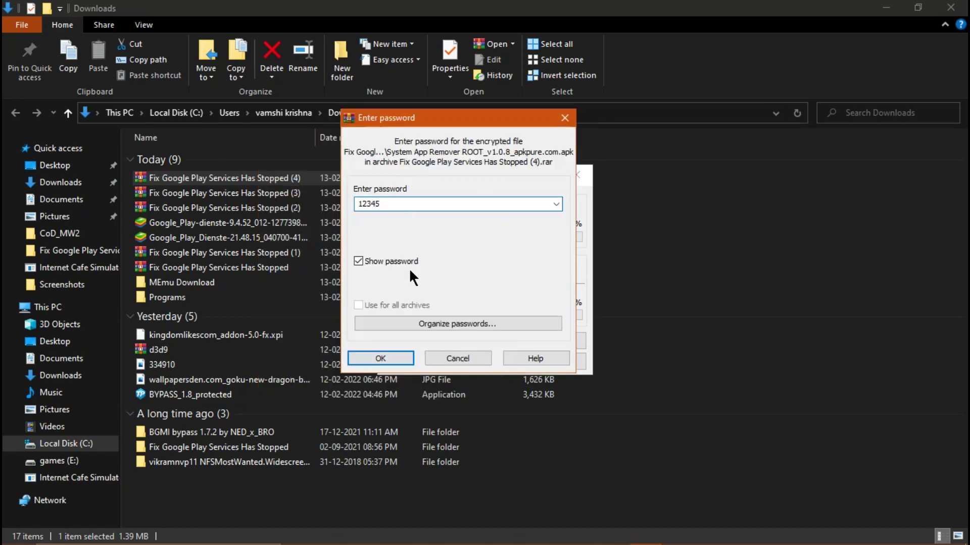
pyautogui.click(395, 357)
pyautogui.click(446, 354)
pyautogui.click(223, 448)
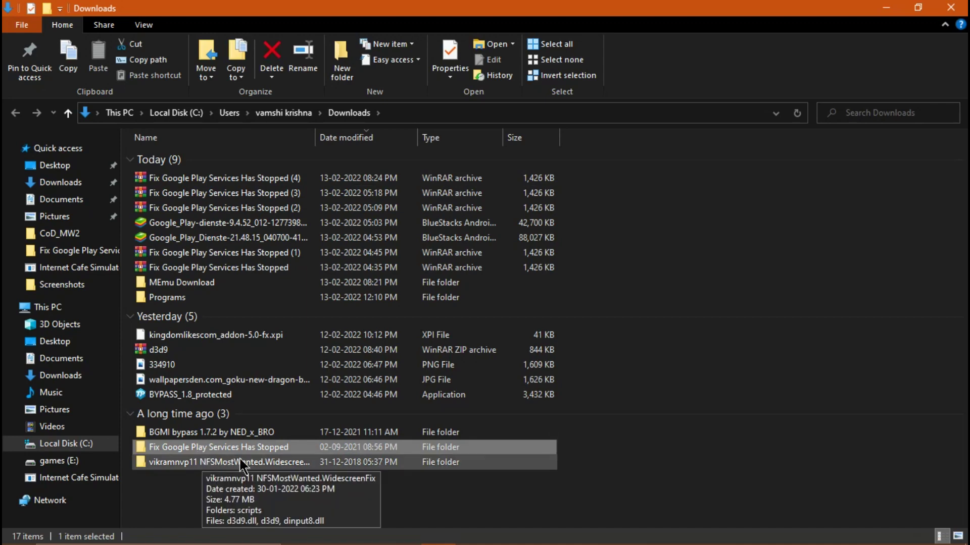
pyautogui.press('Return')
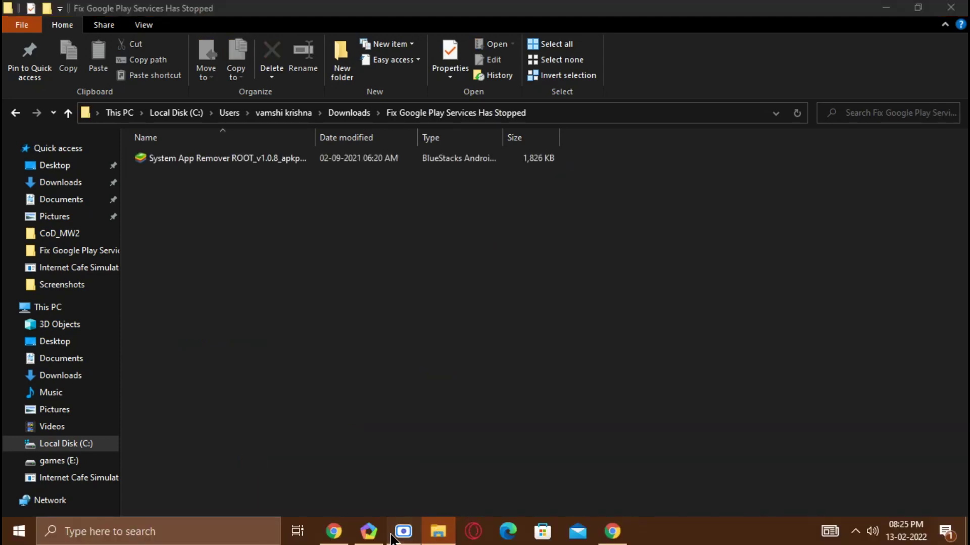
# Step: Select the System App Remover APK, unmaximize Explorer, and minimize the recorder and browser to reveal MEmu Play
pyautogui.click(395, 535)
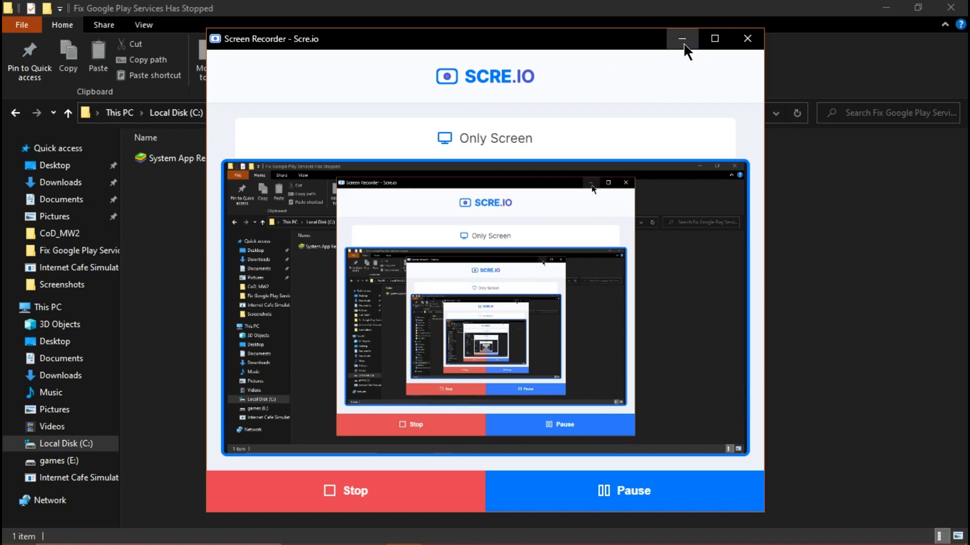
pyautogui.click(683, 40)
pyautogui.moveTo(244, 250); pyautogui.dragTo(629, 144)
pyautogui.click(308, 233)
pyautogui.click(251, 162)
pyautogui.doubleClick(351, 8)
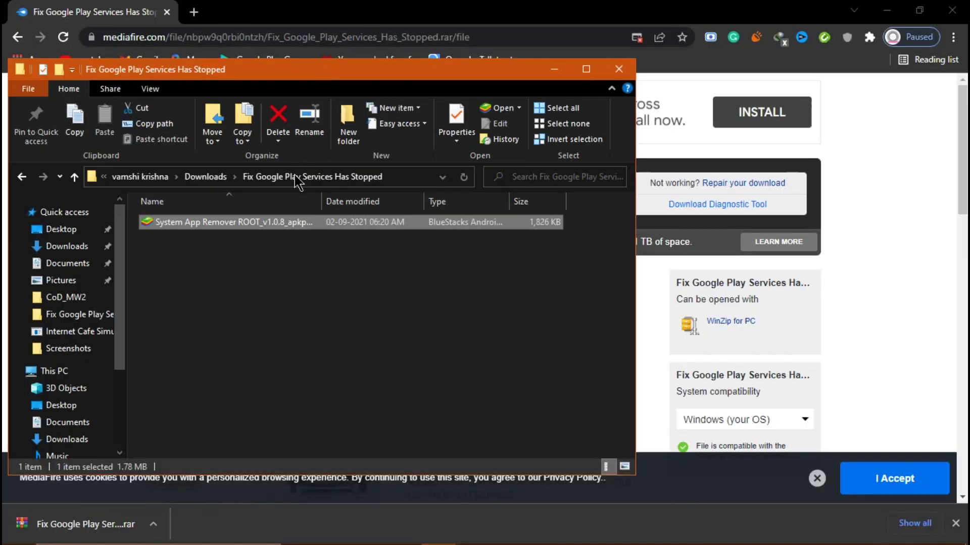
pyautogui.click(870, 7)
pyautogui.click(888, 8)
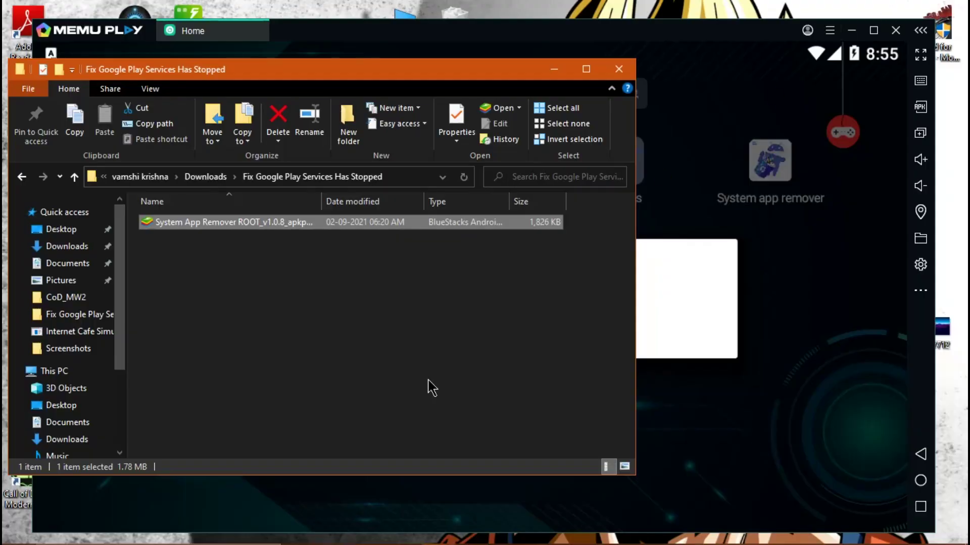
# Step: Install the System App Remover APK from Downloads > Fix Google Play Services Has Stopped through MEmu's APK button
pyautogui.moveTo(331, 233); pyautogui.dragTo(313, 257)
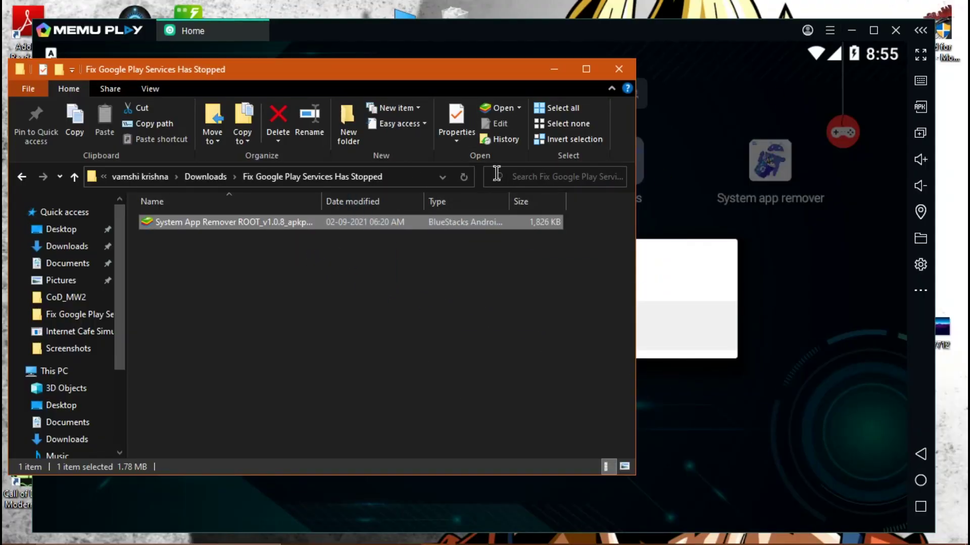
pyautogui.click(554, 69)
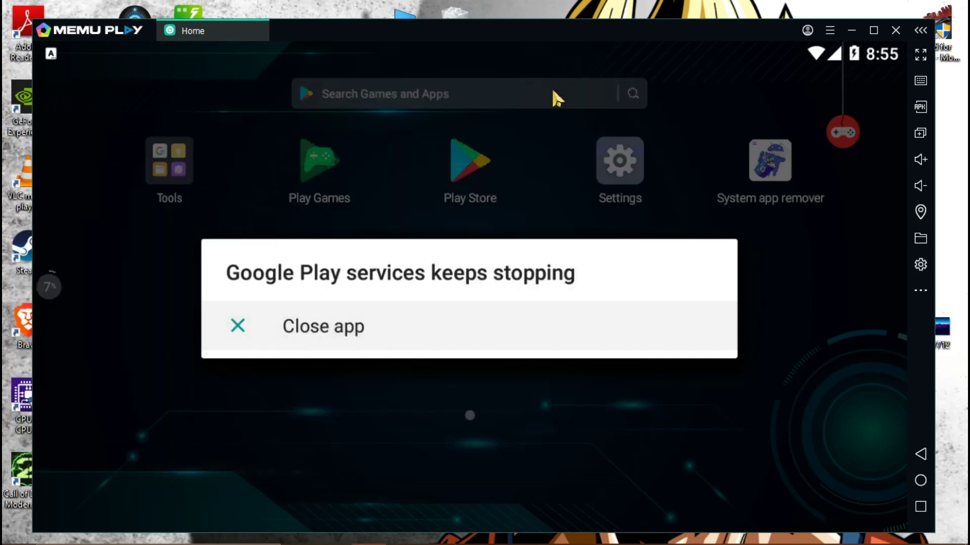
pyautogui.click(918, 111)
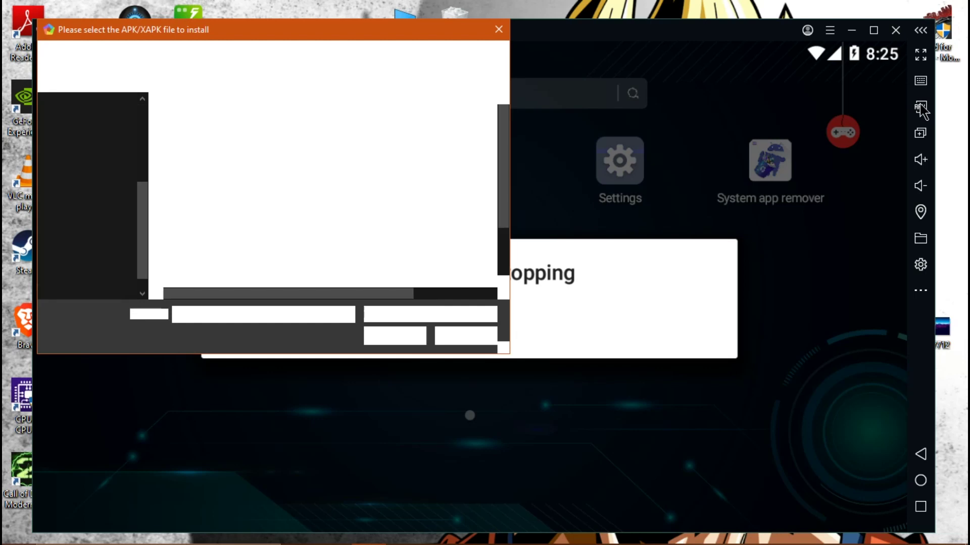
pyautogui.scroll(4, 81, 222)
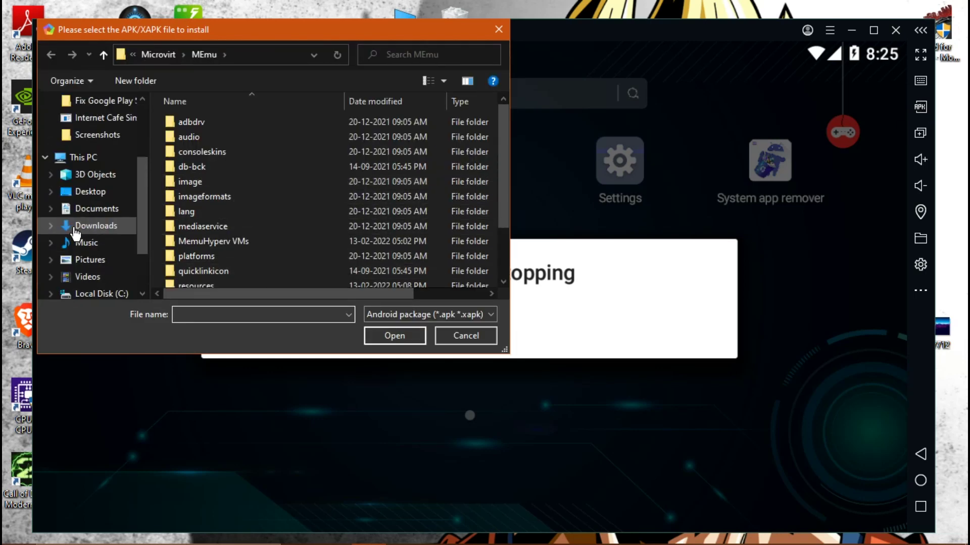
pyautogui.click(78, 147)
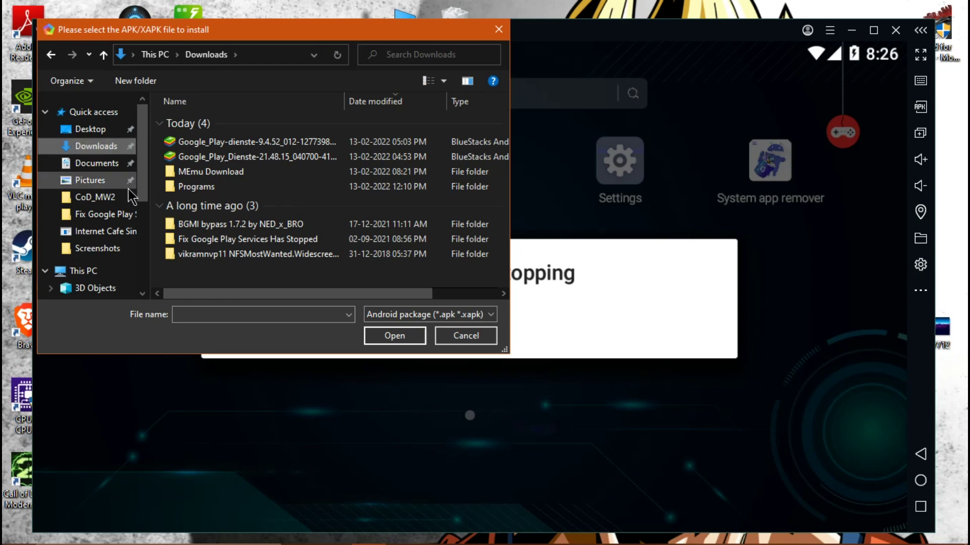
pyautogui.doubleClick(217, 240)
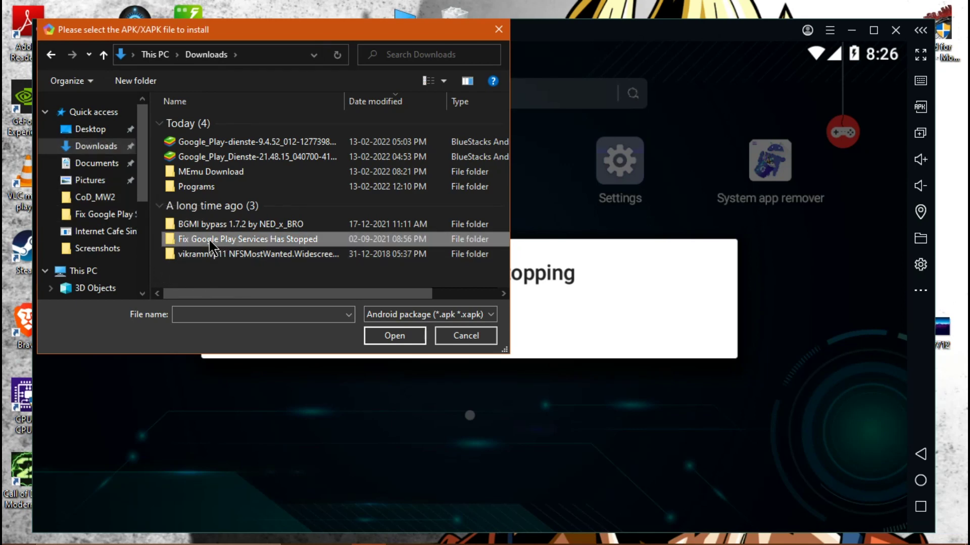
pyautogui.click(214, 124)
pyautogui.click(387, 337)
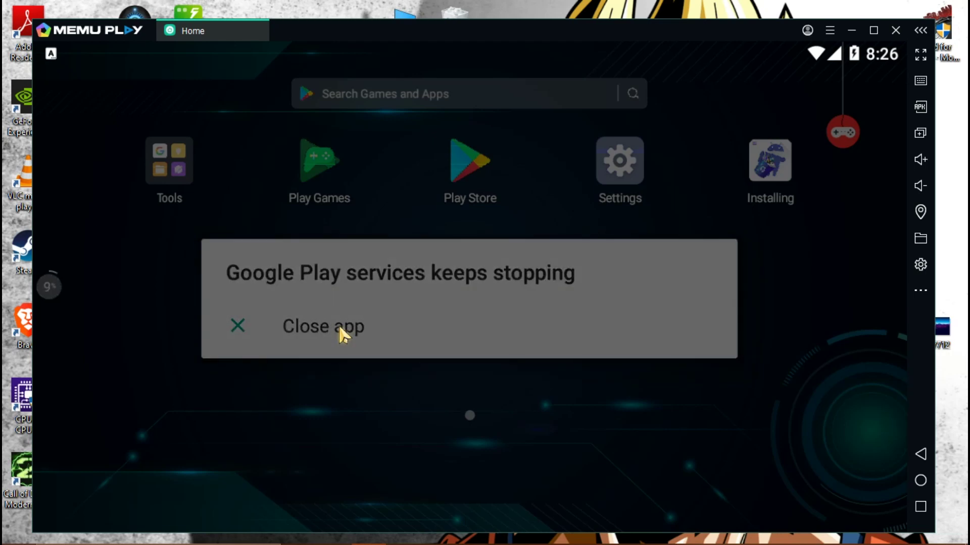
# Step: Close the Google Play services crash dialog twice and launch System app remover
pyautogui.click(338, 327)
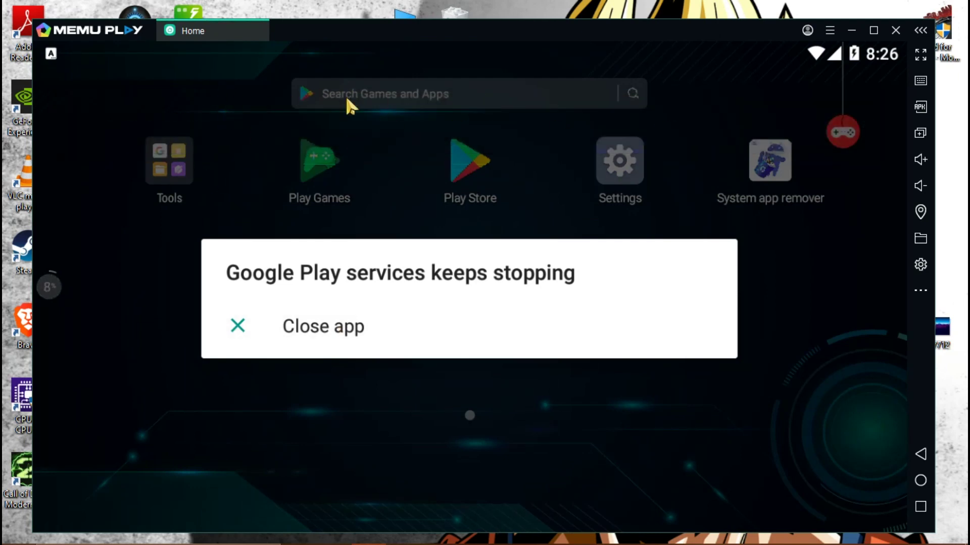
pyautogui.click(340, 334)
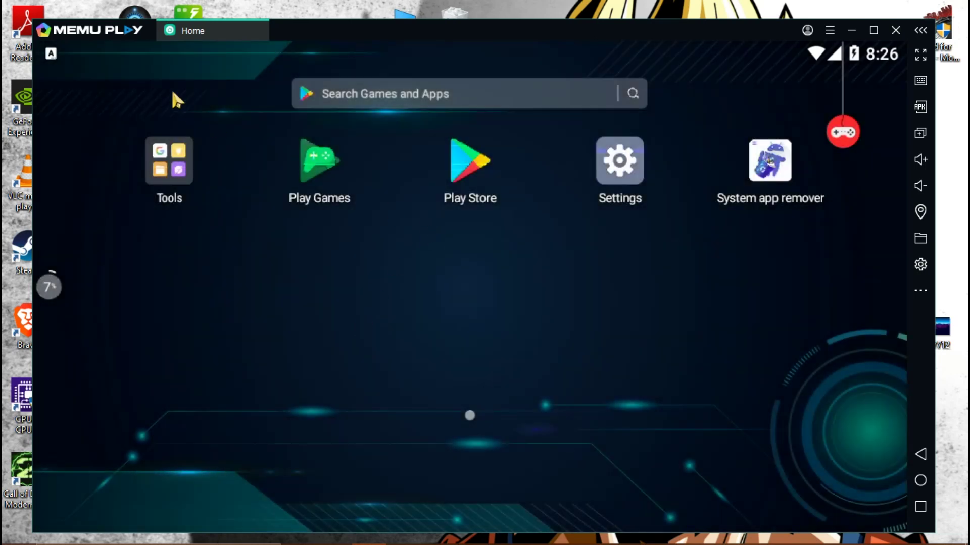
pyautogui.click(769, 161)
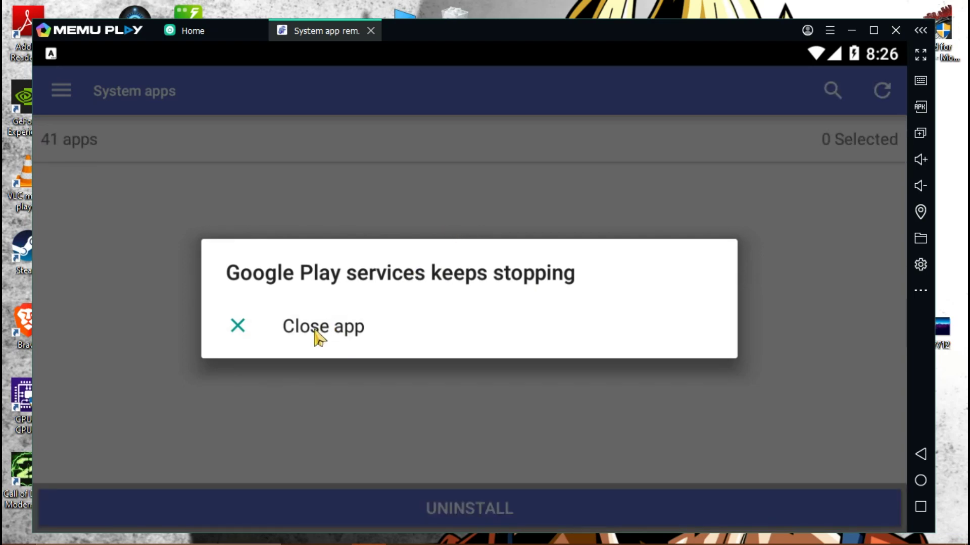
# Step: Dismiss the crash notice and scroll down the system apps list to Google Play services
pyautogui.click(318, 337)
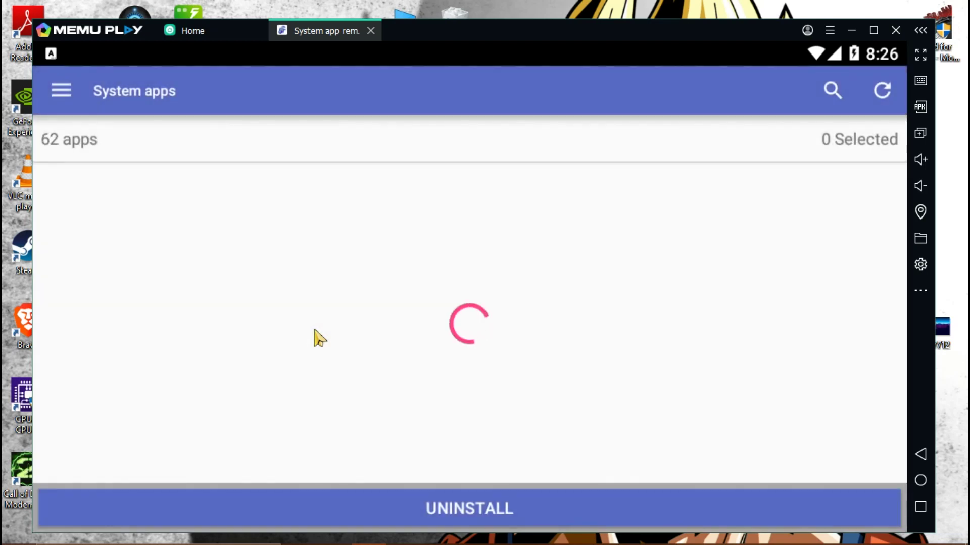
pyautogui.click(399, 359)
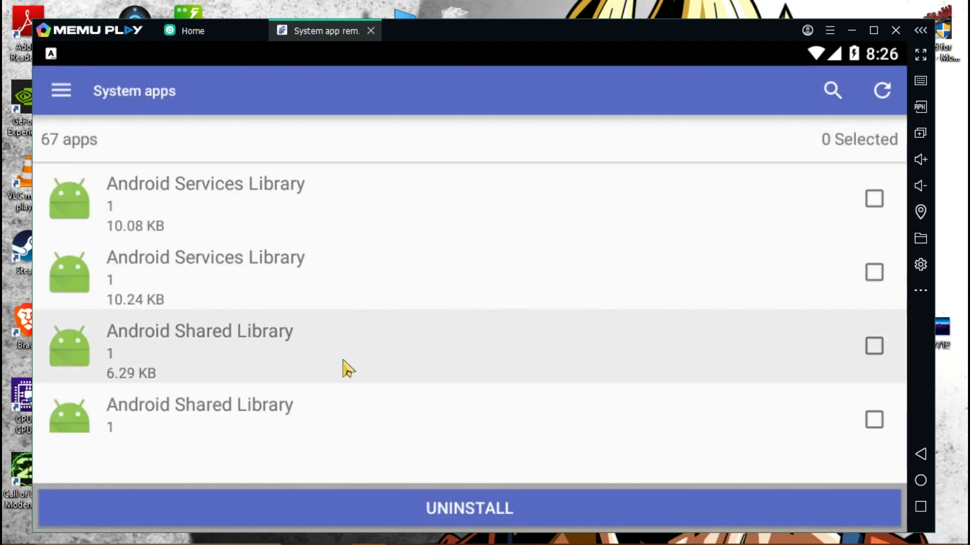
pyautogui.scroll(-5, 335, 386)
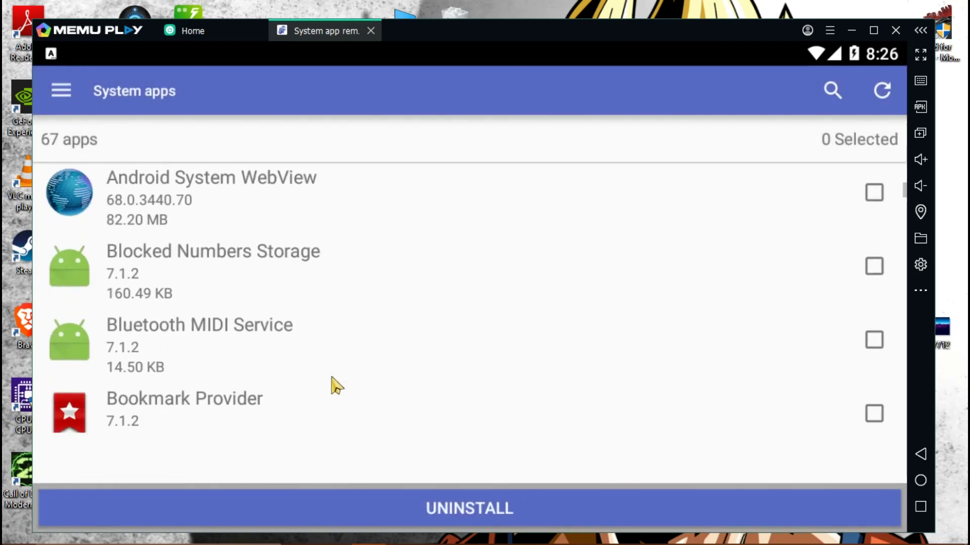
pyautogui.scroll(-3, 334, 386)
pyautogui.scroll(-10, 333, 384)
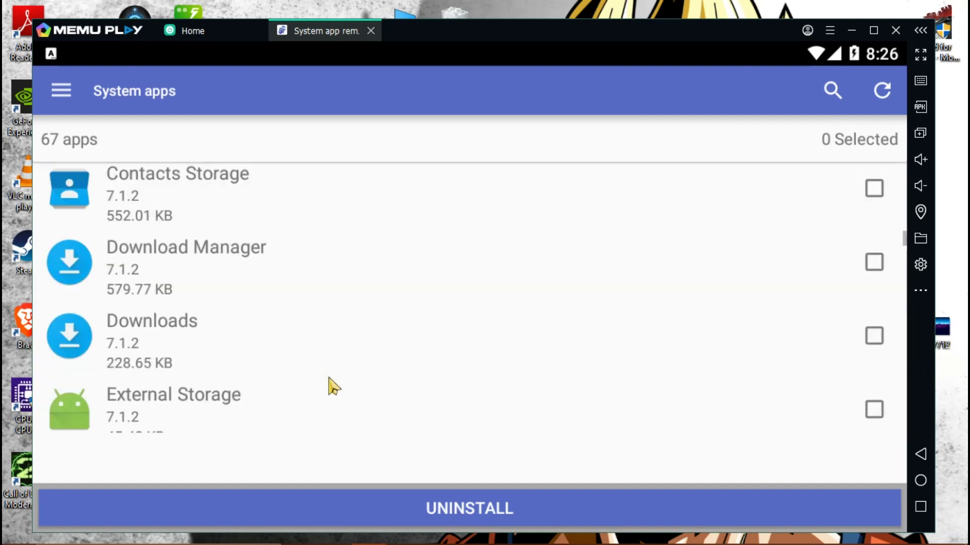
pyautogui.scroll(-10, 333, 386)
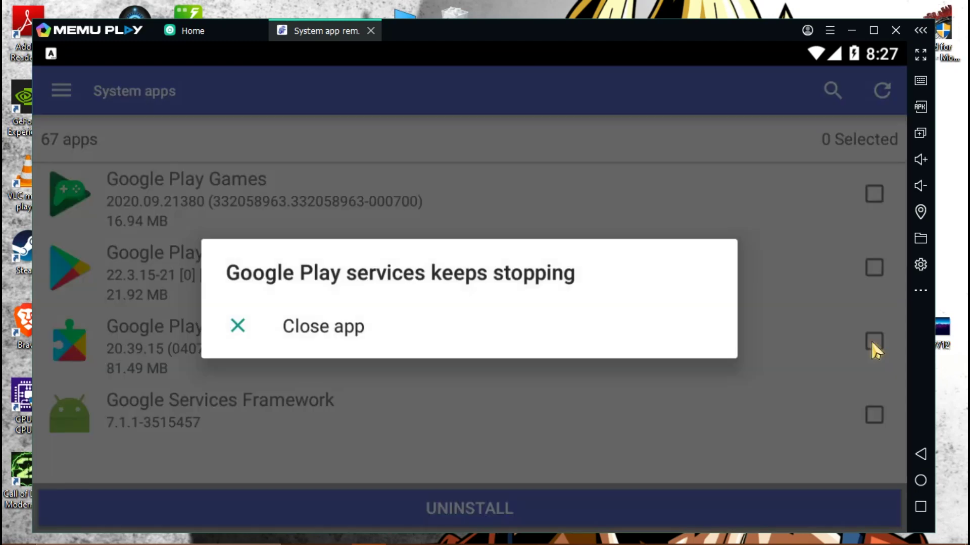
# Step: Check Google Play services, uninstall and confirm it, acknowledge completion, and close the remover
pyautogui.click(871, 343)
pyautogui.click(870, 348)
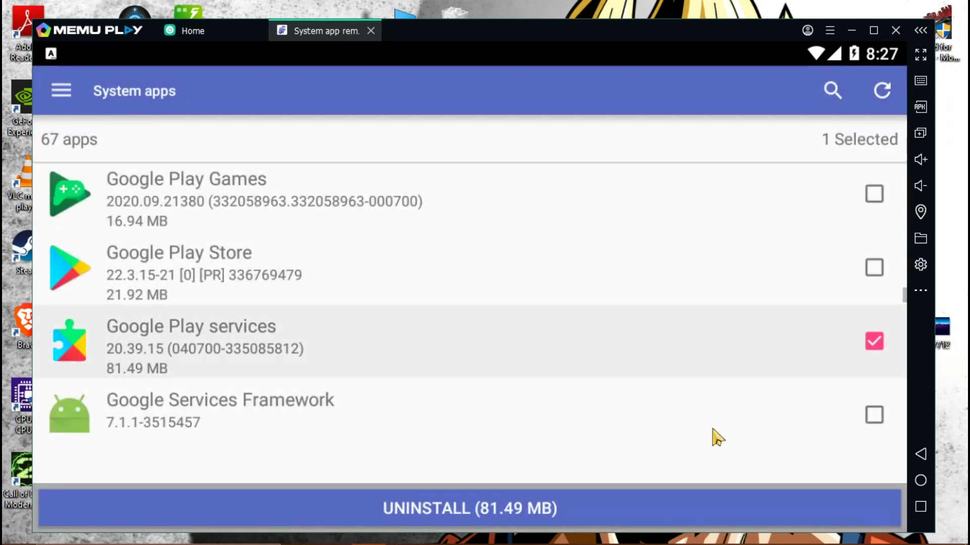
pyautogui.click(524, 518)
pyautogui.click(702, 360)
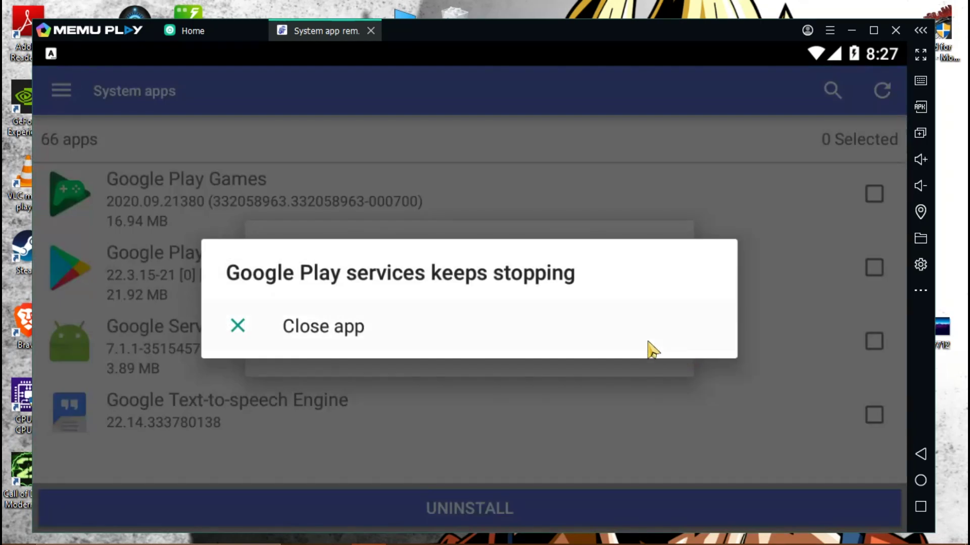
pyautogui.click(329, 349)
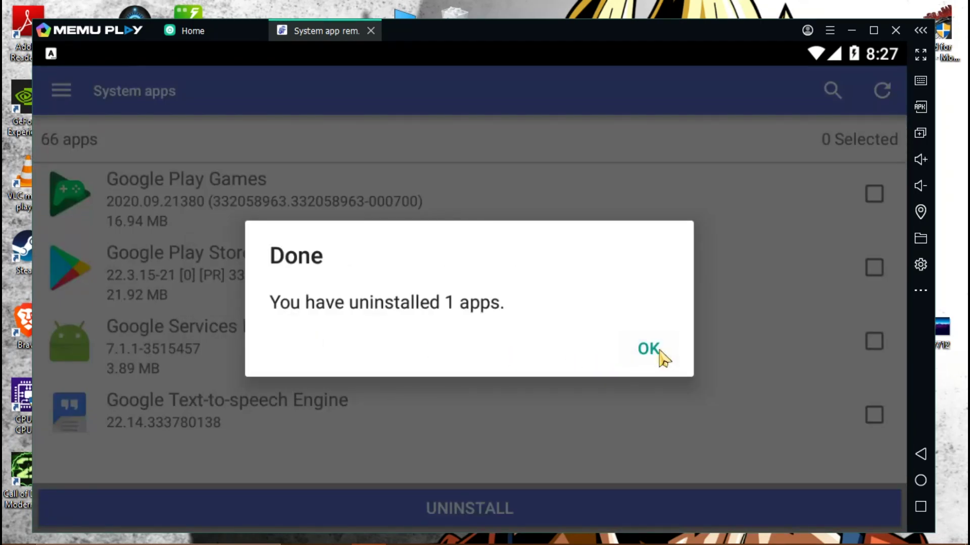
pyautogui.click(652, 350)
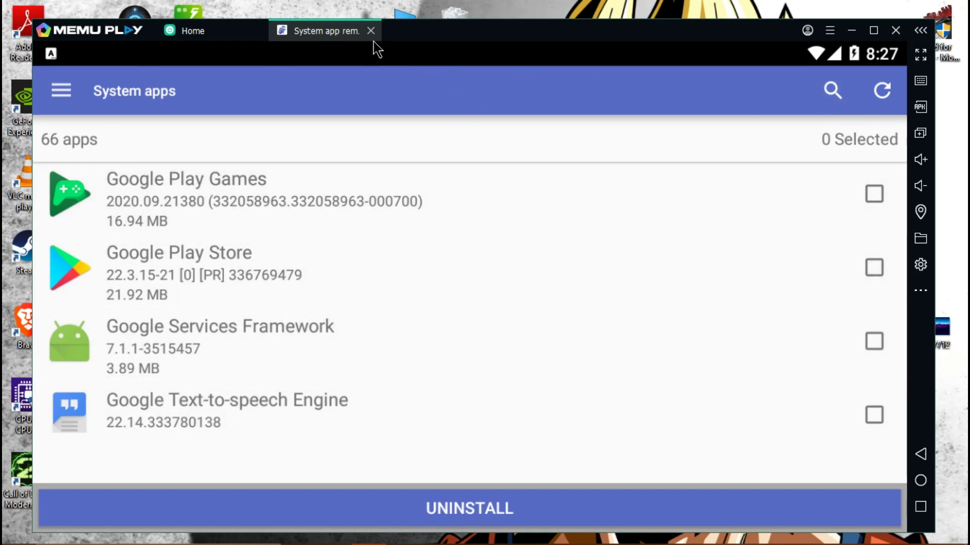
pyautogui.click(370, 30)
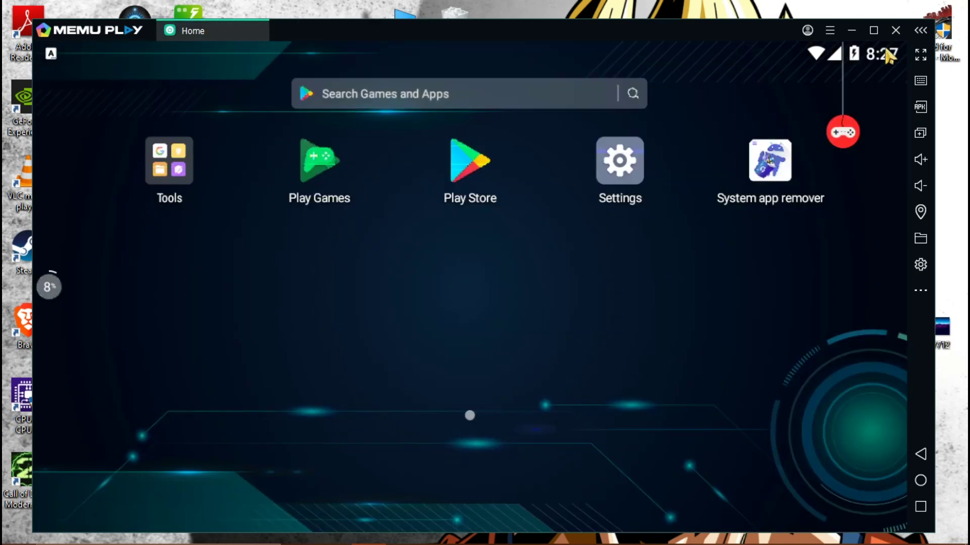
# Step: Open Settings from the notification shade, closing repeated crash dialogs and backing out of Wi-Fi
pyautogui.moveTo(890, 56); pyautogui.dragTo(762, 493)
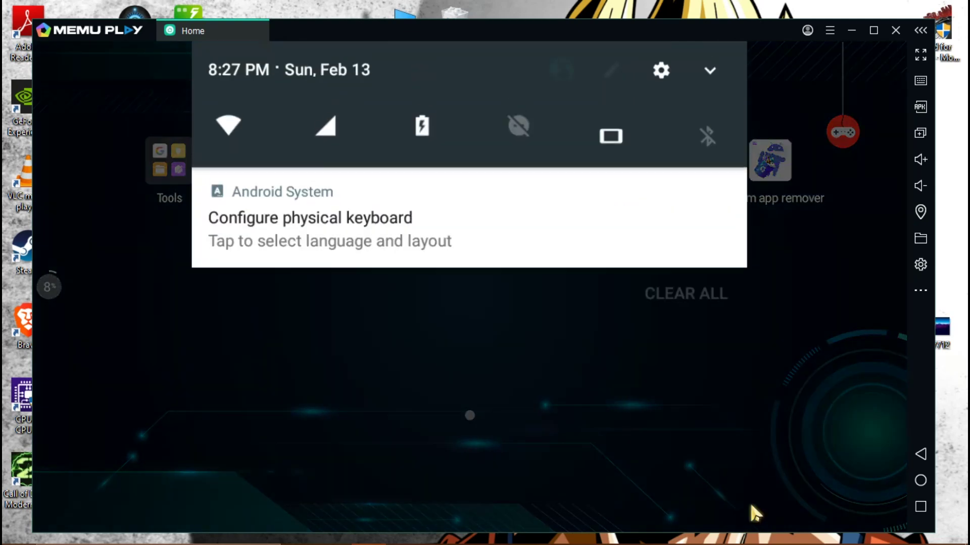
pyautogui.click(661, 70)
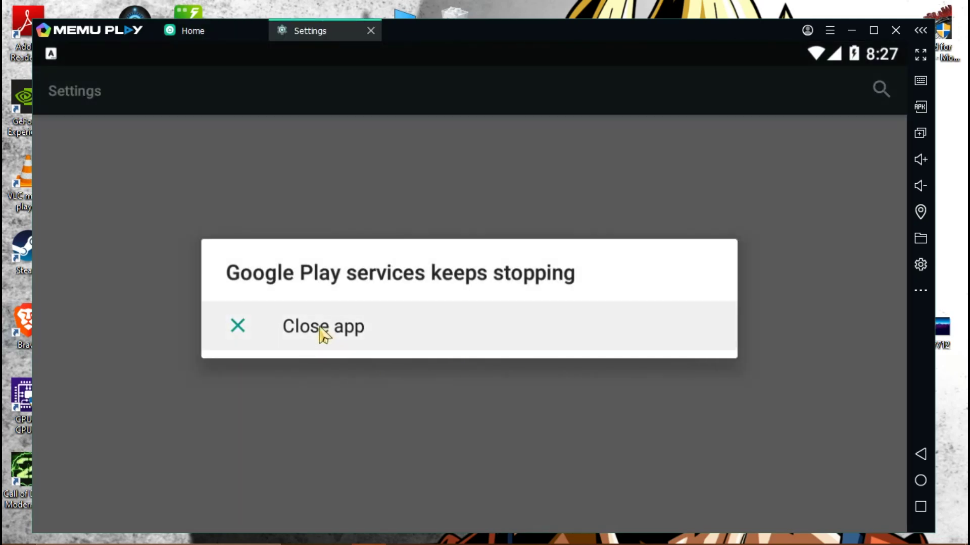
pyautogui.click(323, 334)
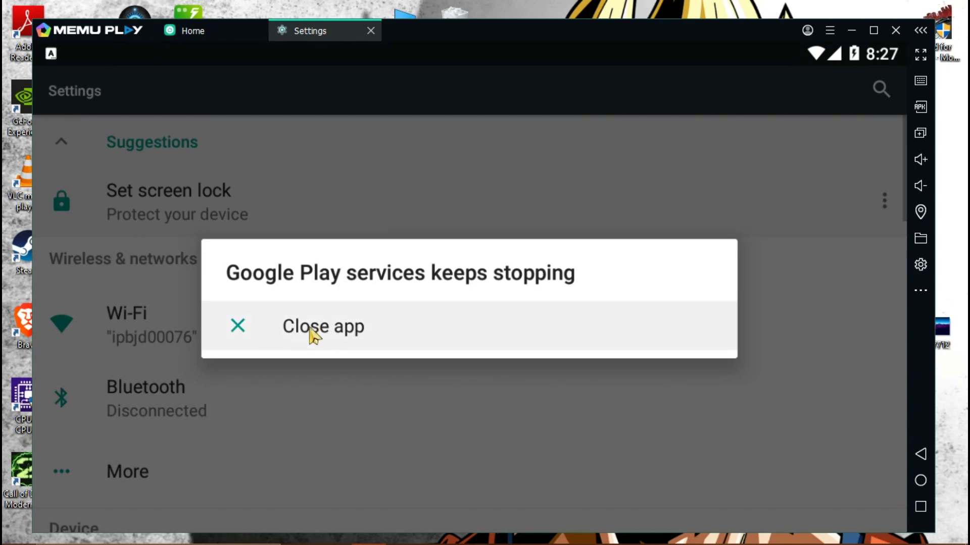
pyautogui.click(317, 330)
pyautogui.click(315, 331)
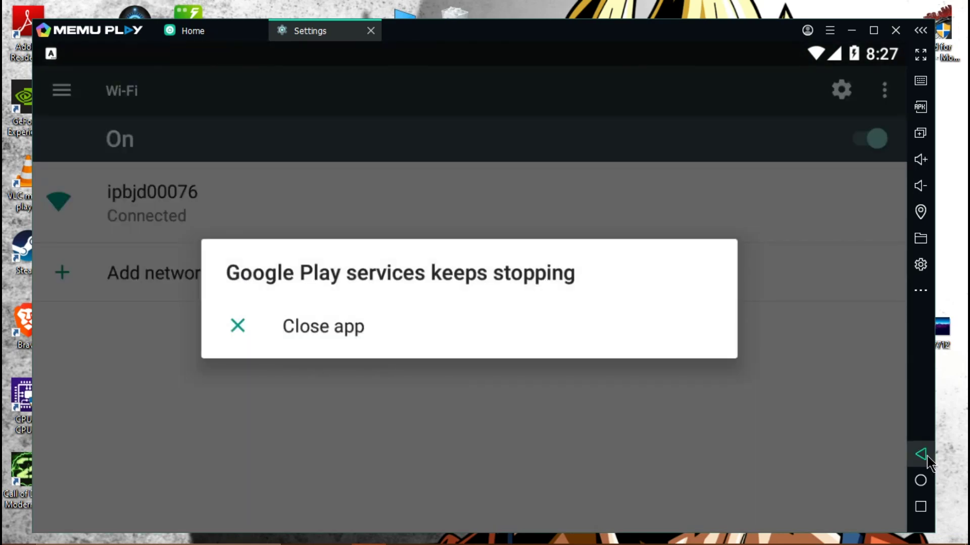
pyautogui.click(920, 454)
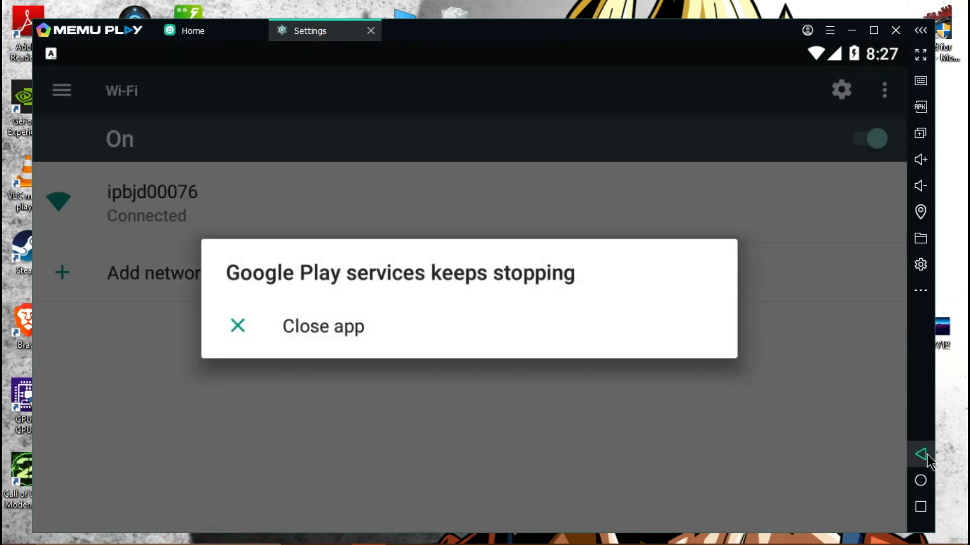
pyautogui.click(348, 336)
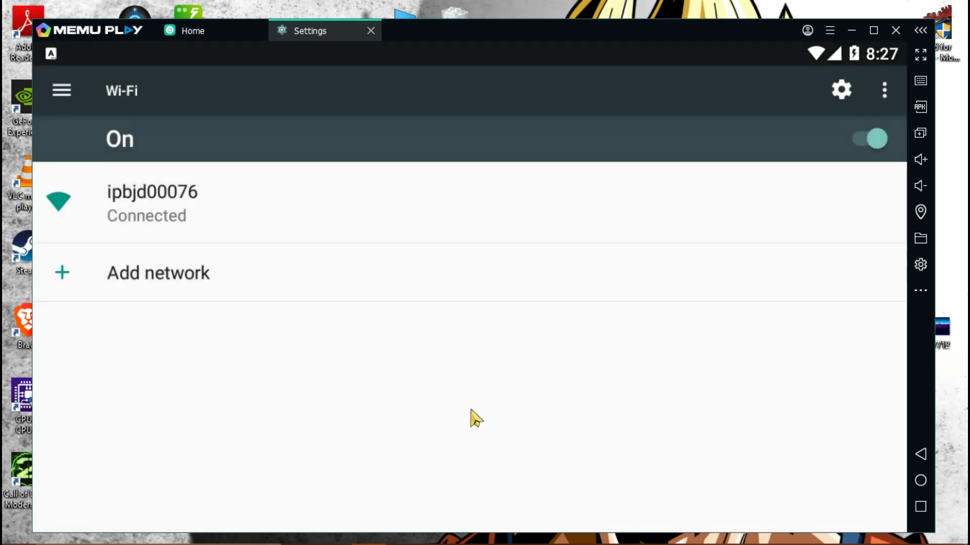
pyautogui.click(920, 454)
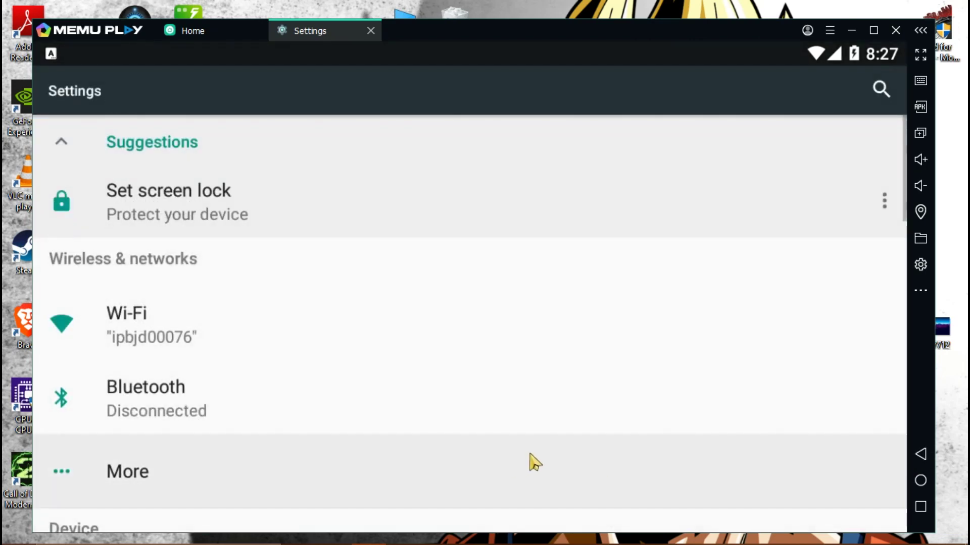
pyautogui.scroll(-8, 333, 441)
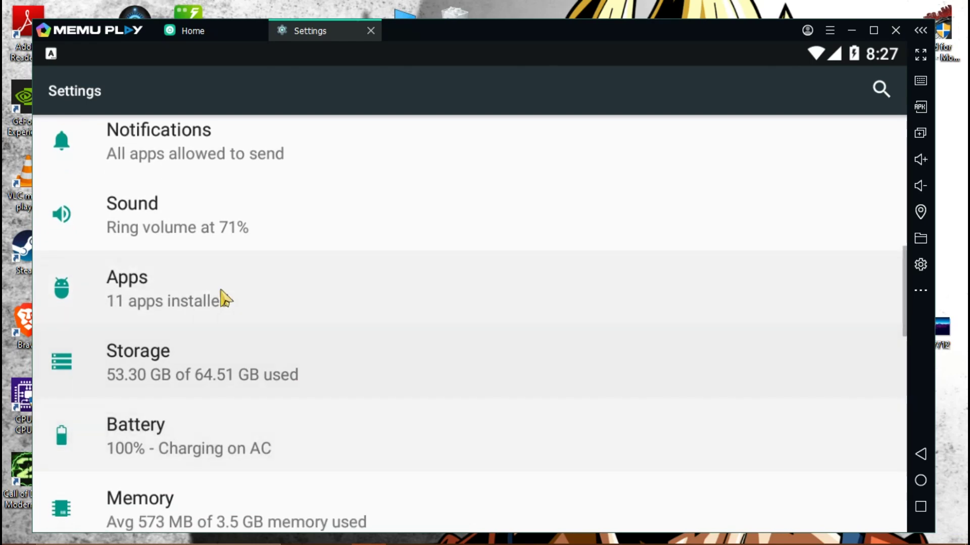
# Step: Open Apps in Settings and scroll through remaining apps such as Files and Google Play Store
pyautogui.click(220, 283)
pyautogui.scroll(-5, 319, 399)
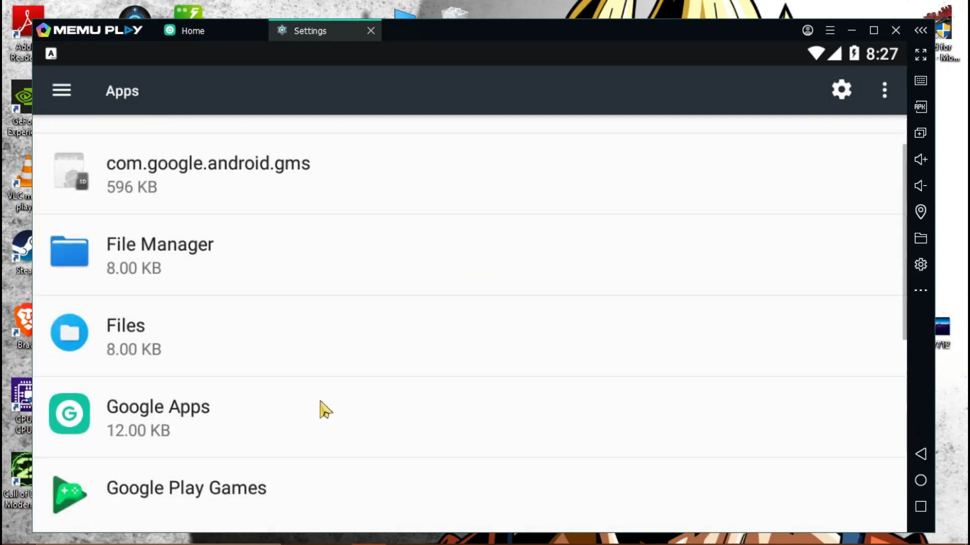
pyautogui.scroll(-3, 314, 396)
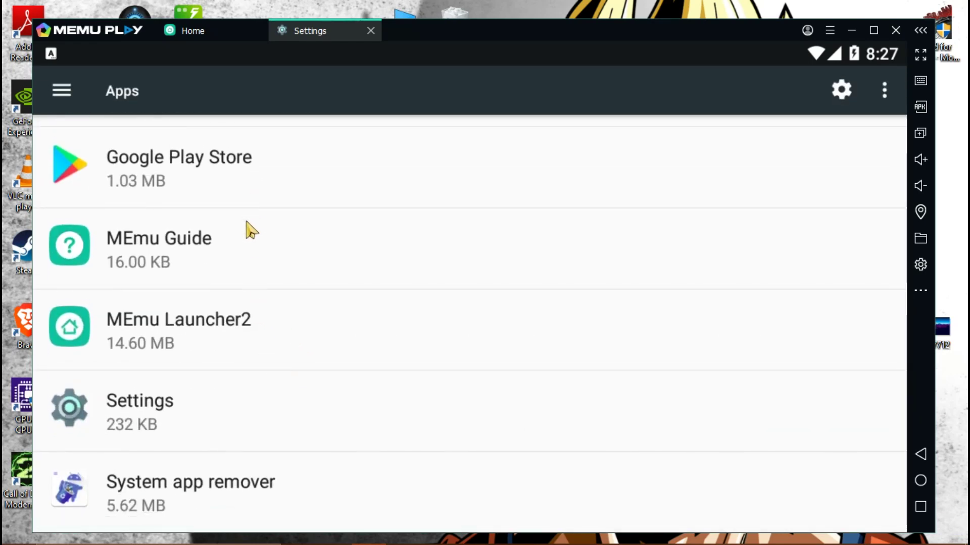
pyautogui.scroll(6, 253, 303)
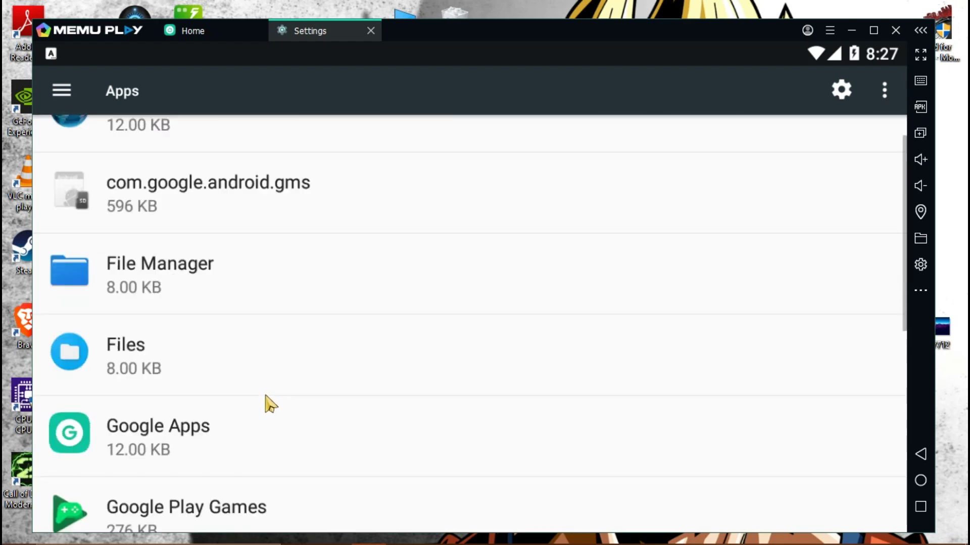
pyautogui.scroll(-4, 270, 404)
pyautogui.scroll(-3, 270, 398)
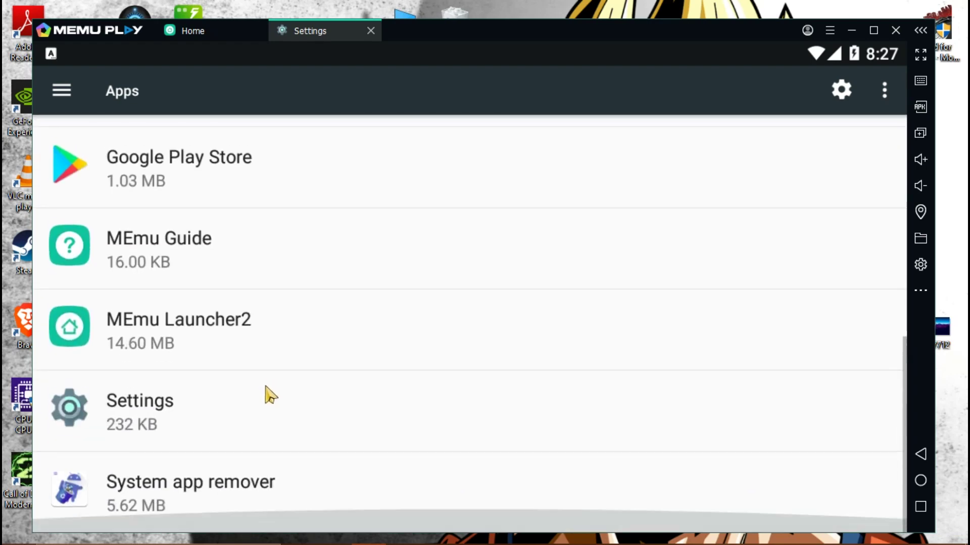
pyautogui.scroll(3, 265, 393)
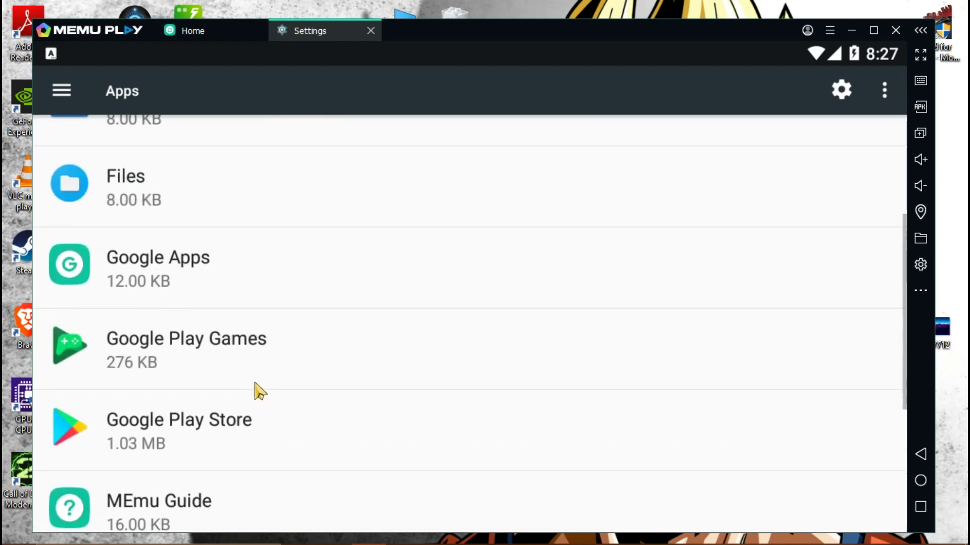
pyautogui.scroll(3, 243, 394)
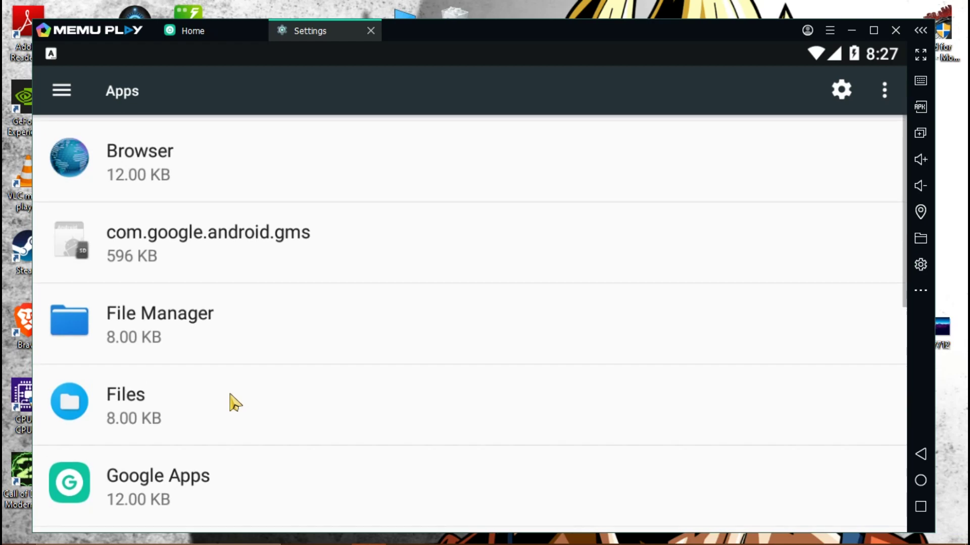
# Step: Close the MEmu window and choose Restart in the Notice prompt to reload the emulator
pyautogui.click(896, 31)
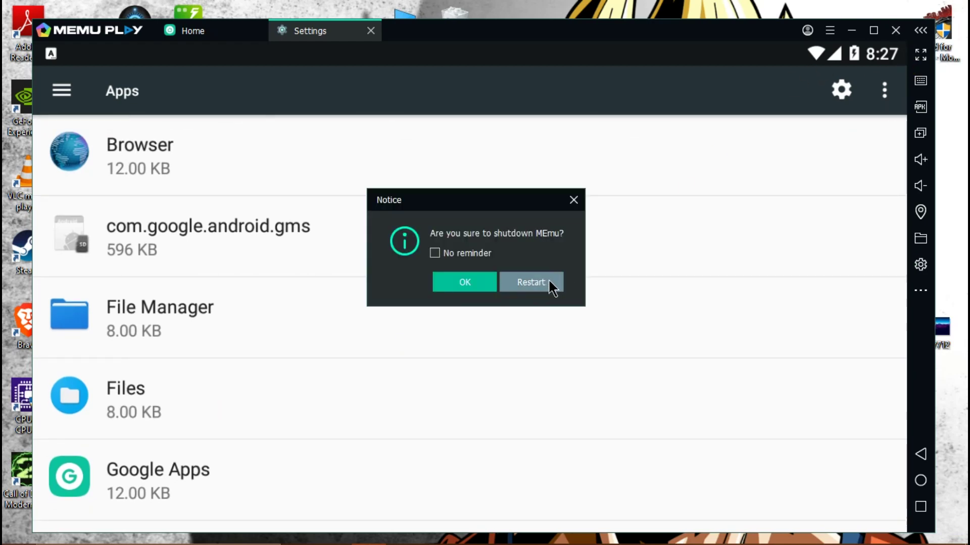
pyautogui.moveTo(504, 217); pyautogui.dragTo(379, 213)
pyautogui.click(400, 281)
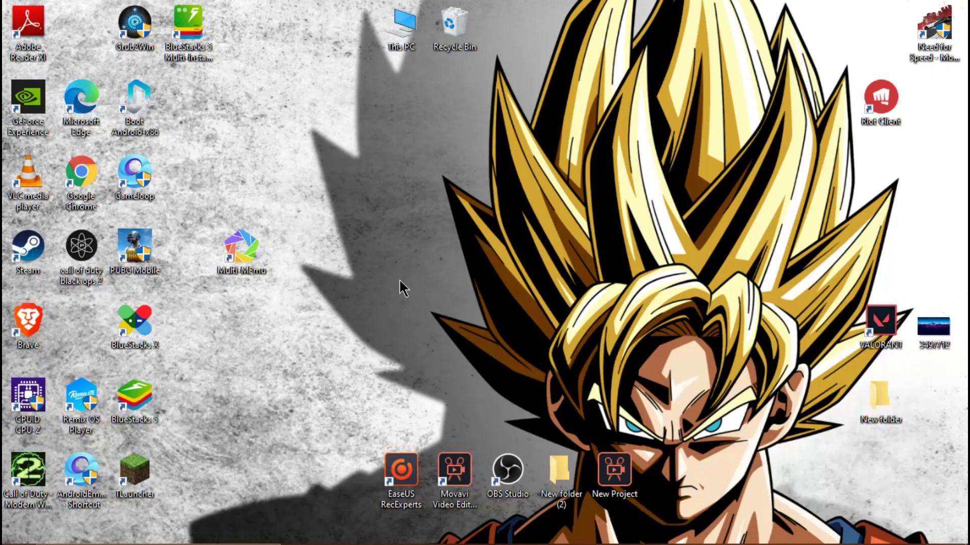